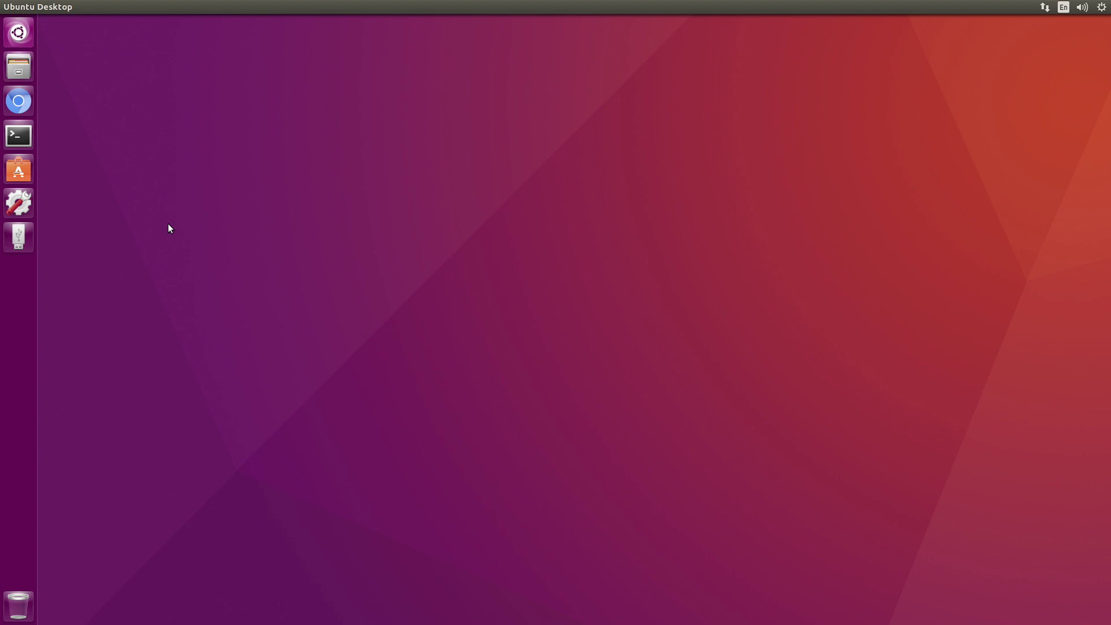
- Check the root filesystem's size and usage in Files' Properties, then close Files
left_click(26, 67)
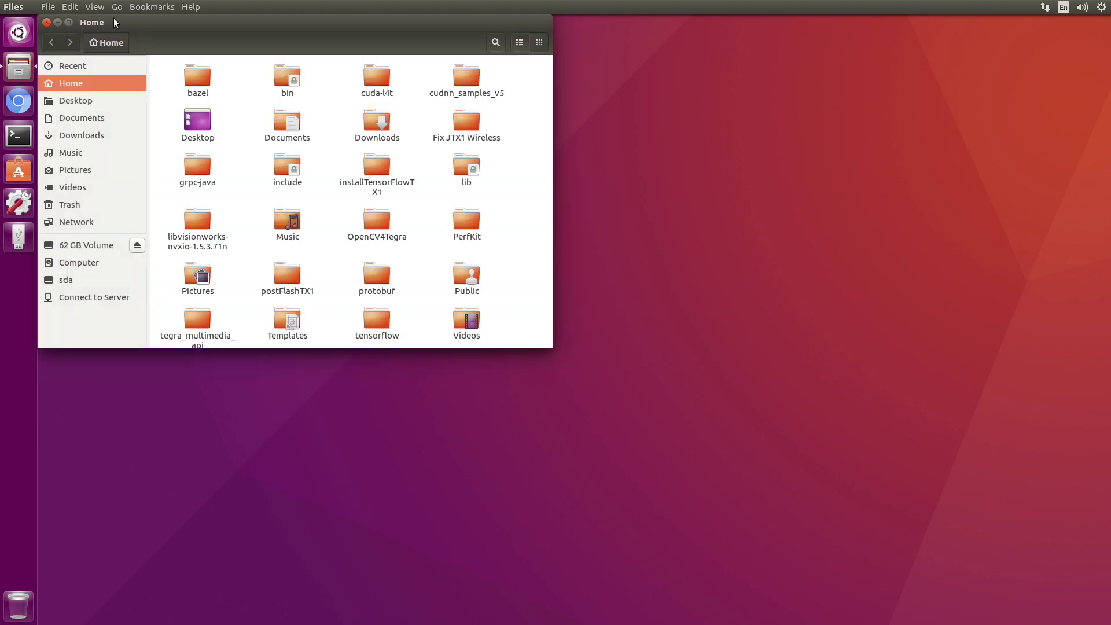
left_click_drag(114, 19, 262, 116)
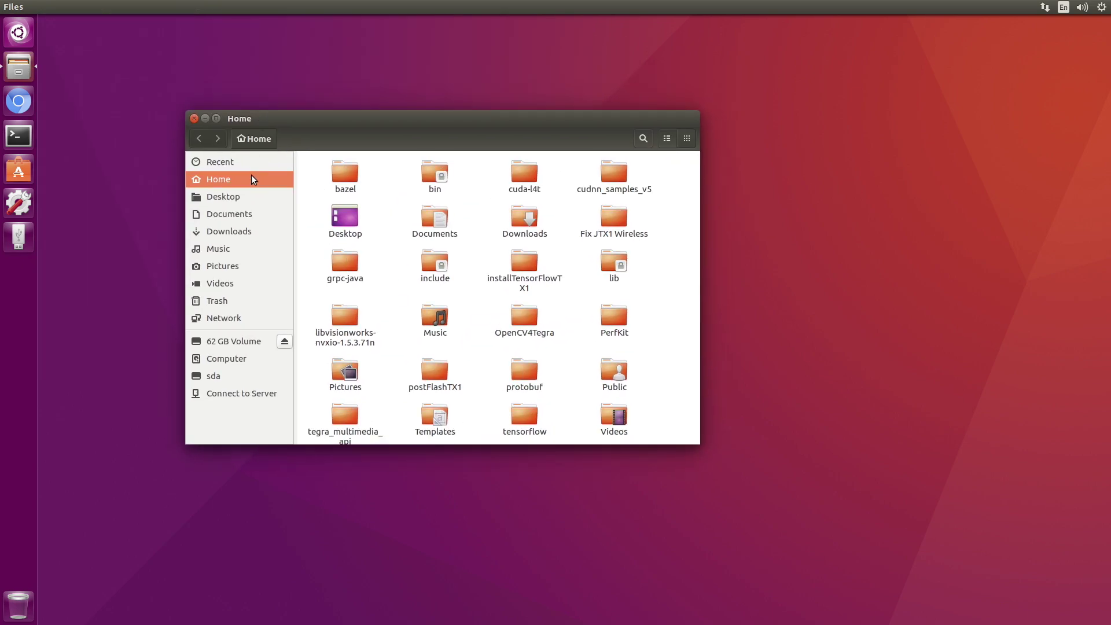
left_click(218, 359)
right_click(219, 358)
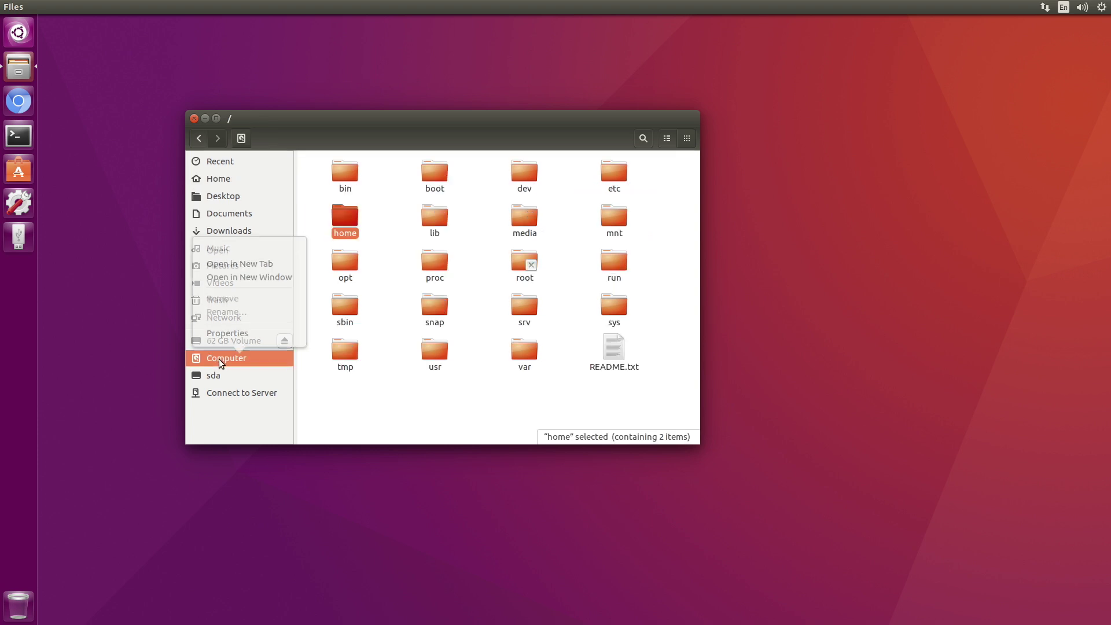
left_click(235, 328)
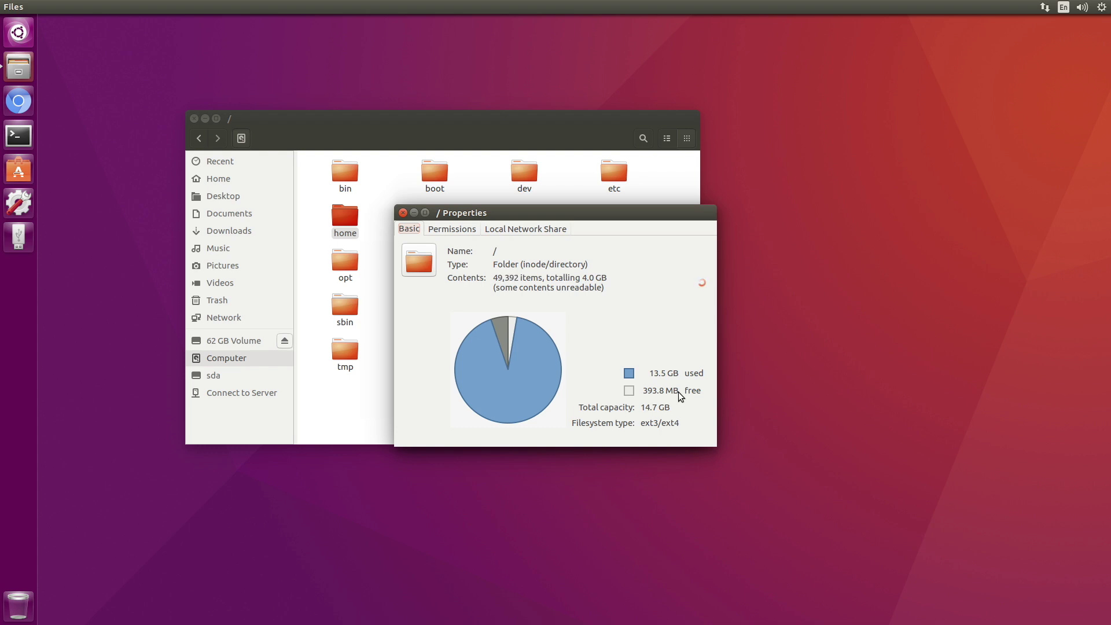
left_click(404, 213)
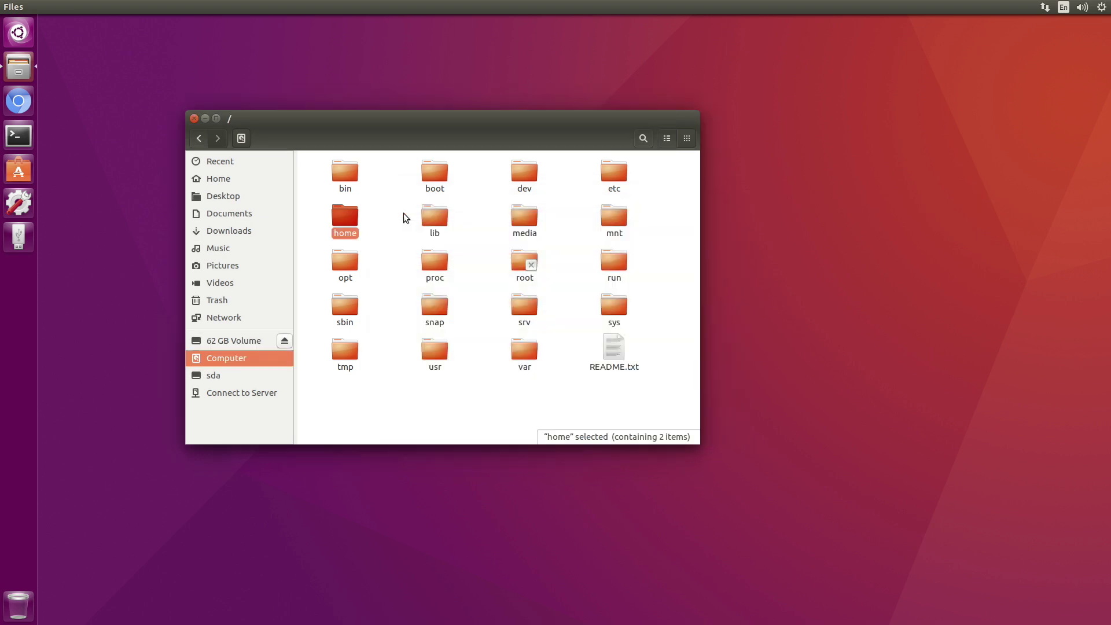
left_click(194, 119)
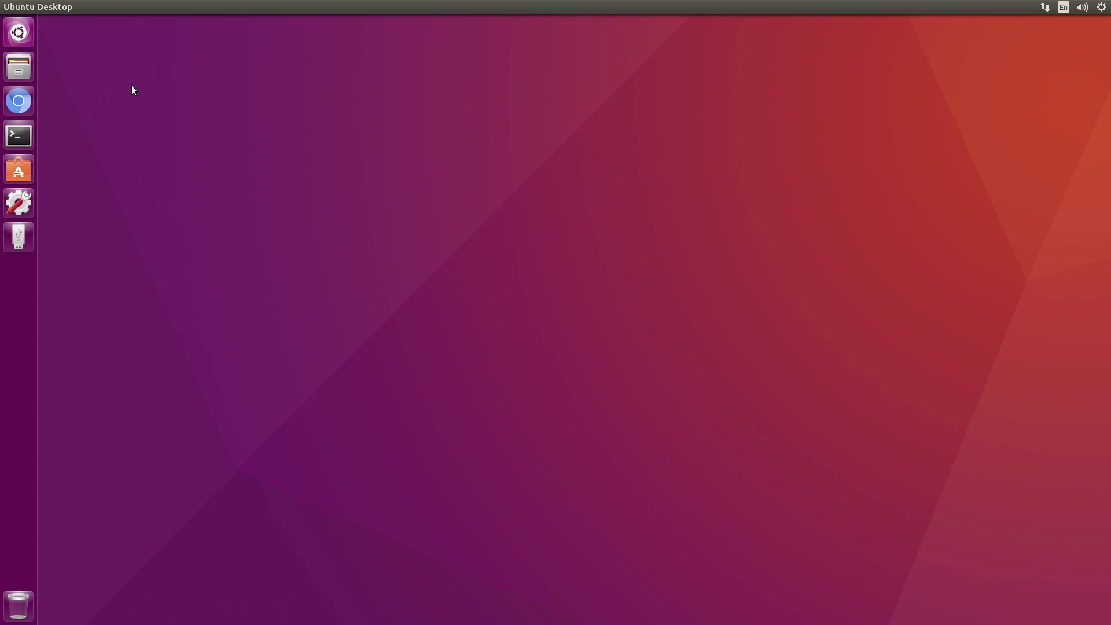
- Launch Disks and select the 62 GB drive to view its FAT32 partition /dev/sda1
left_click(18, 32)
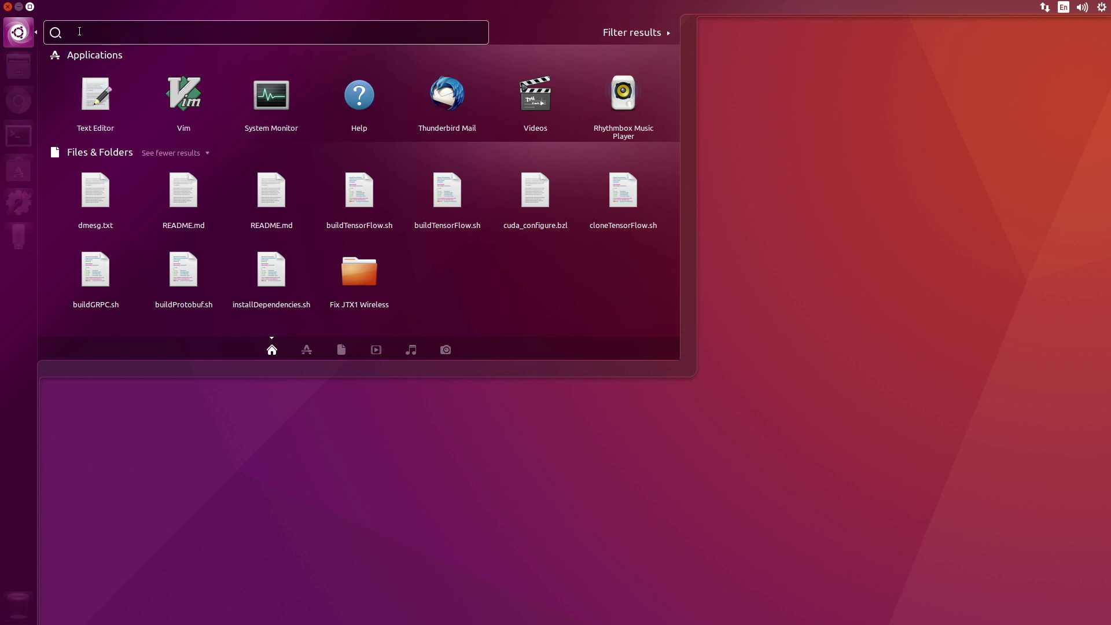
type("Disks")
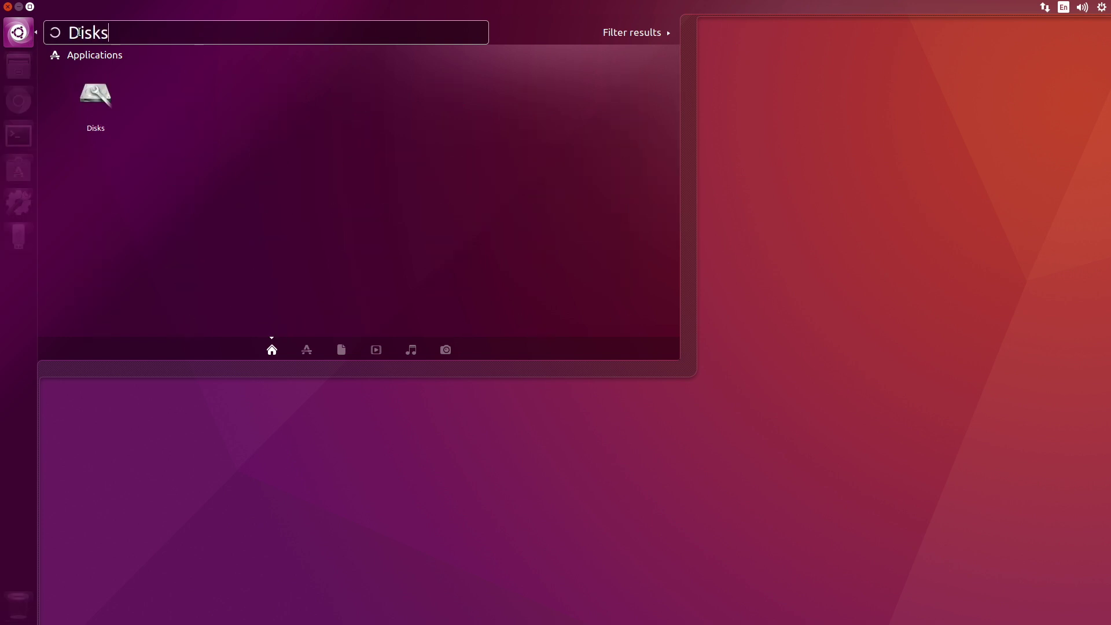
left_click(96, 97)
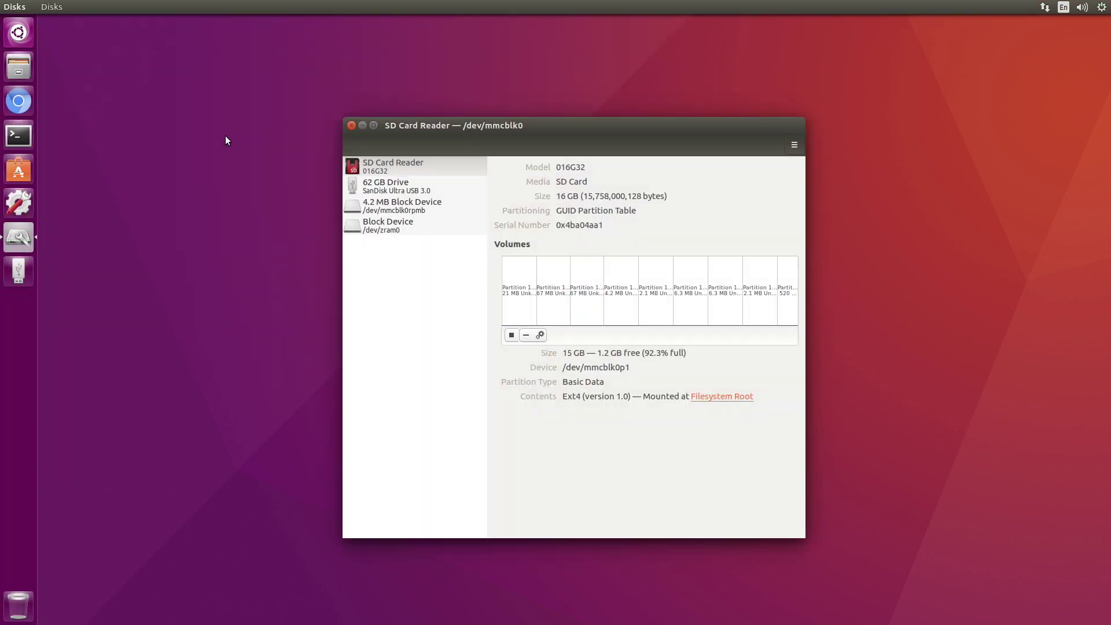
left_click(371, 168)
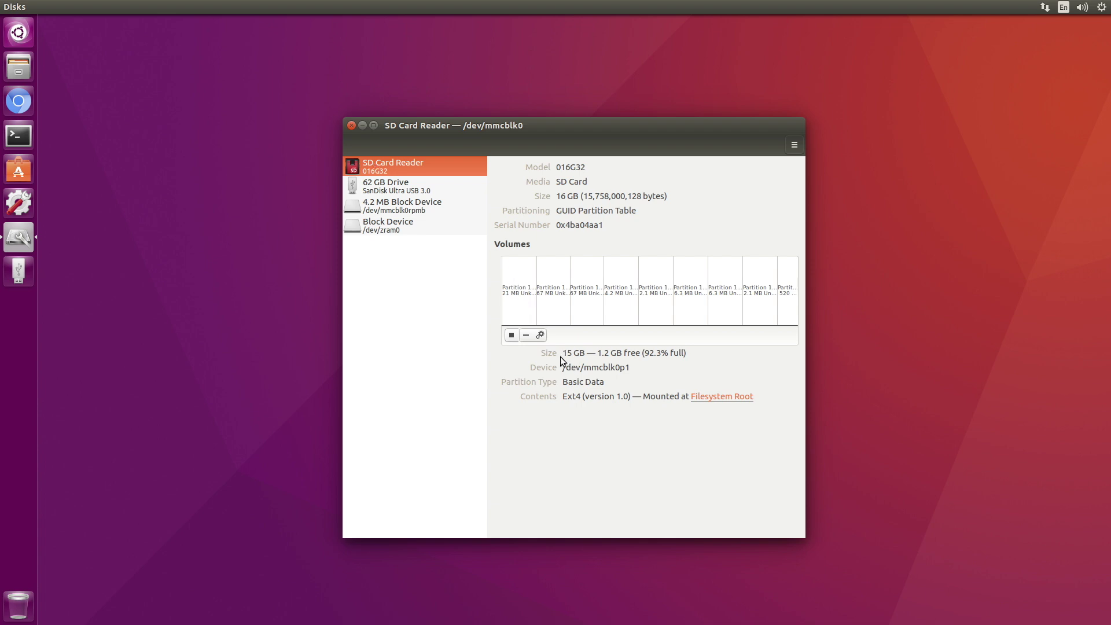
left_click(390, 191)
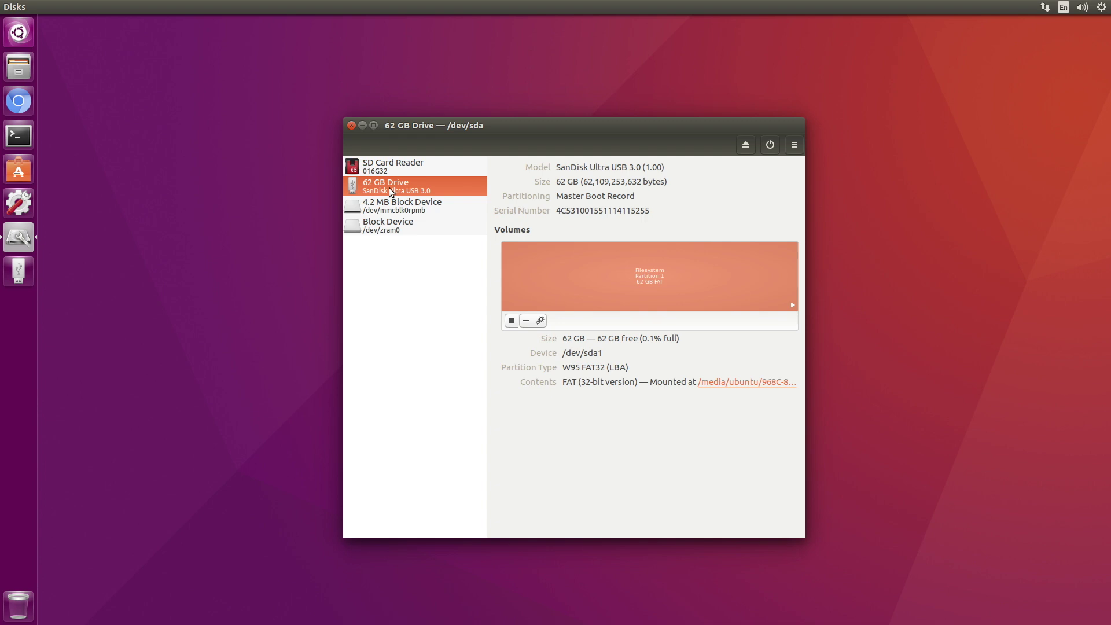
left_click(540, 320)
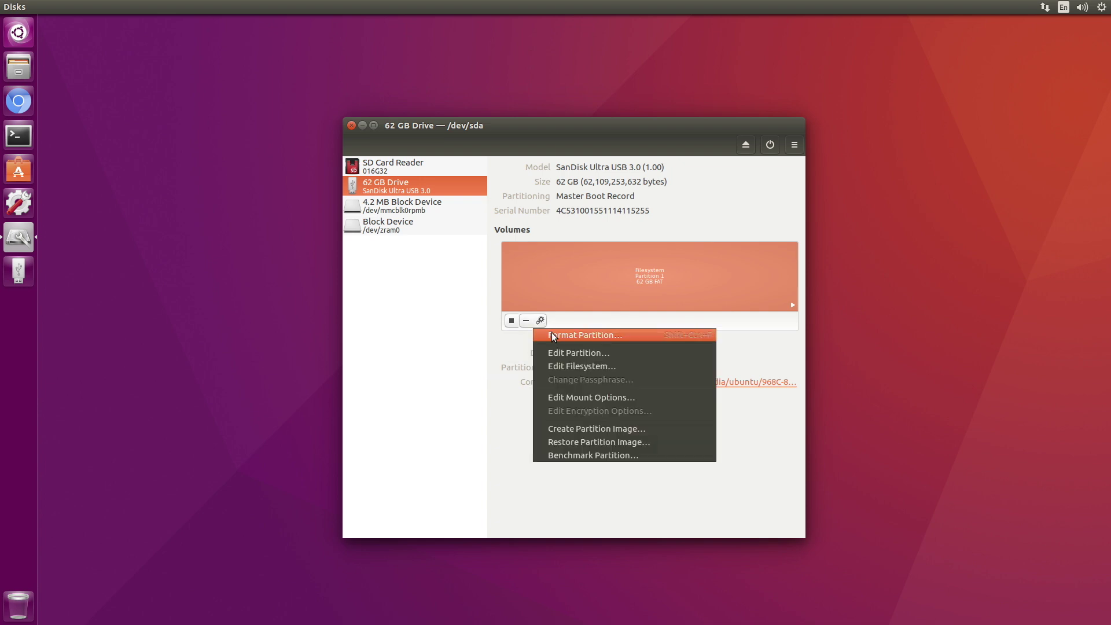
- Format /dev/sda1 as Ext4 with volume name 'USB Root' and mount it
left_click(552, 334)
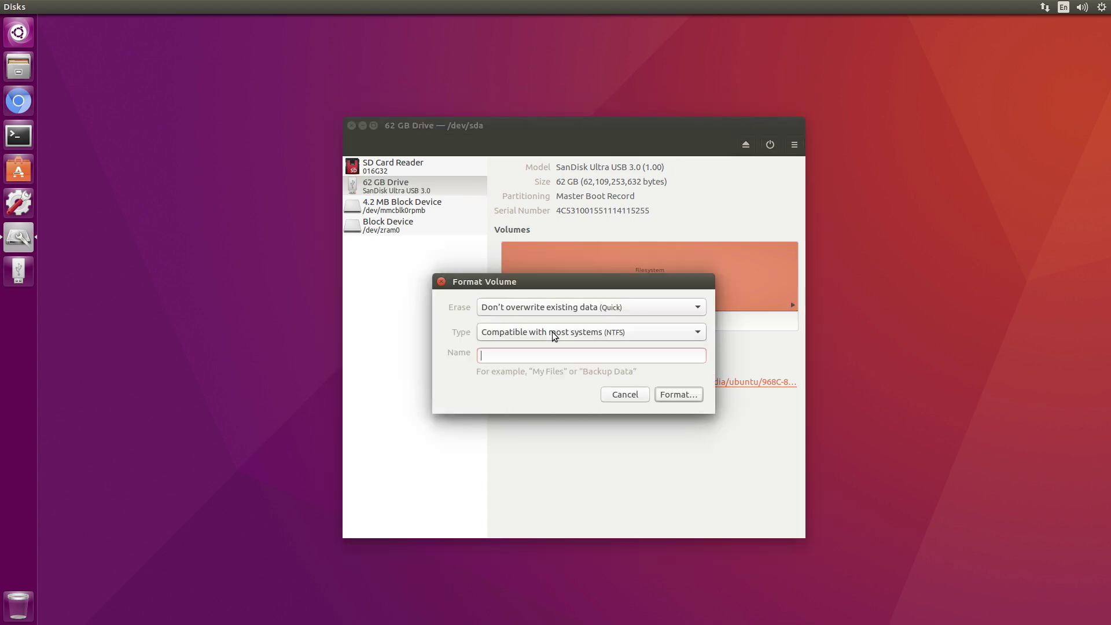
left_click(698, 333)
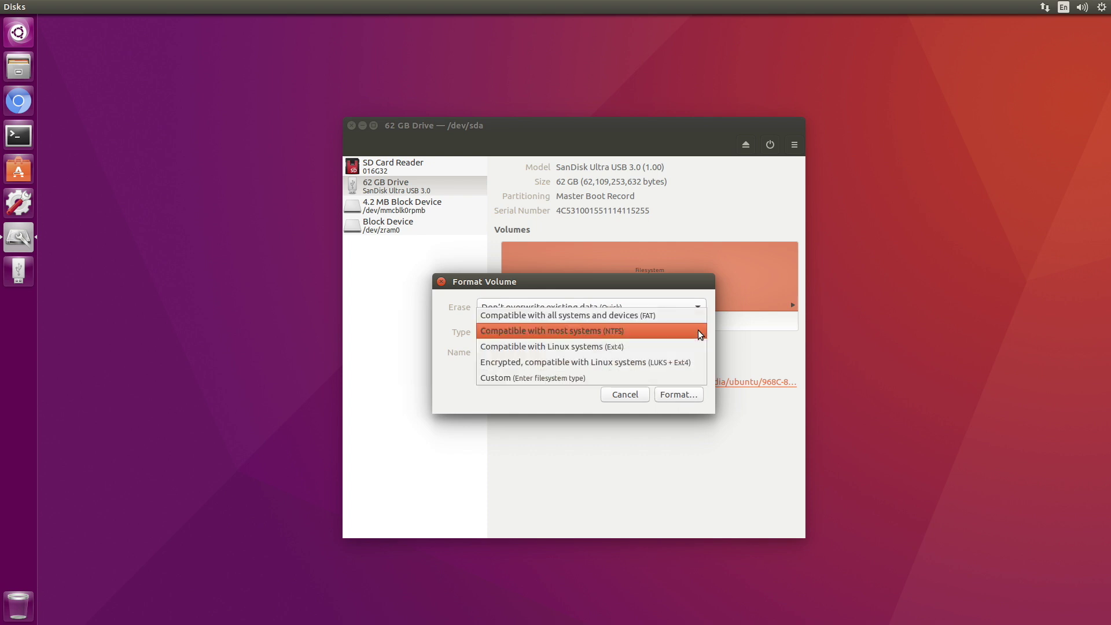
left_click(579, 346)
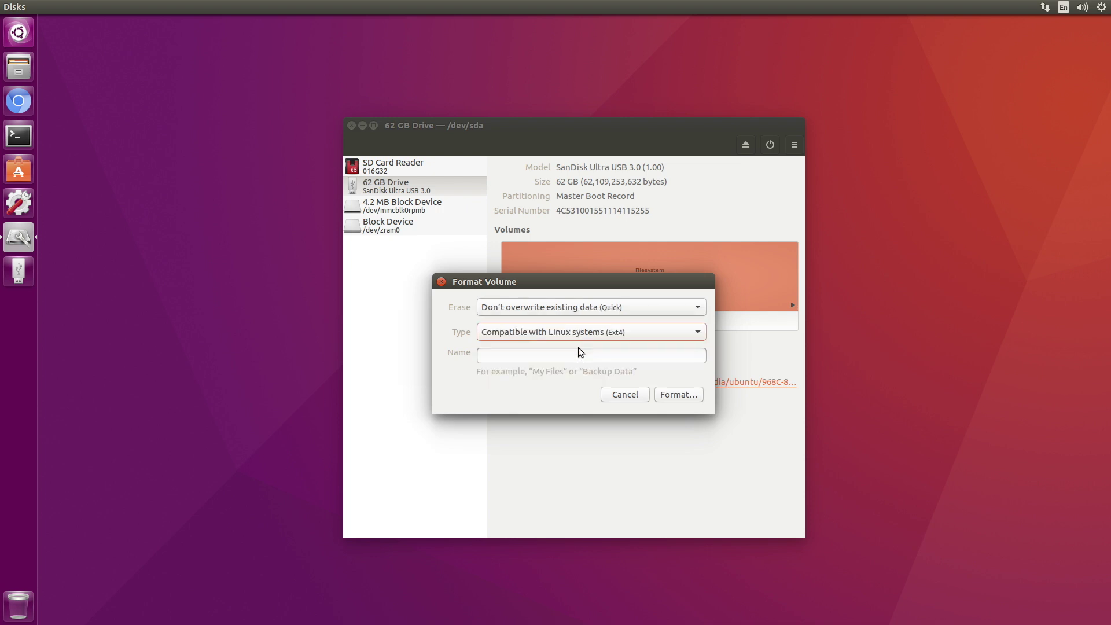
left_click(533, 357)
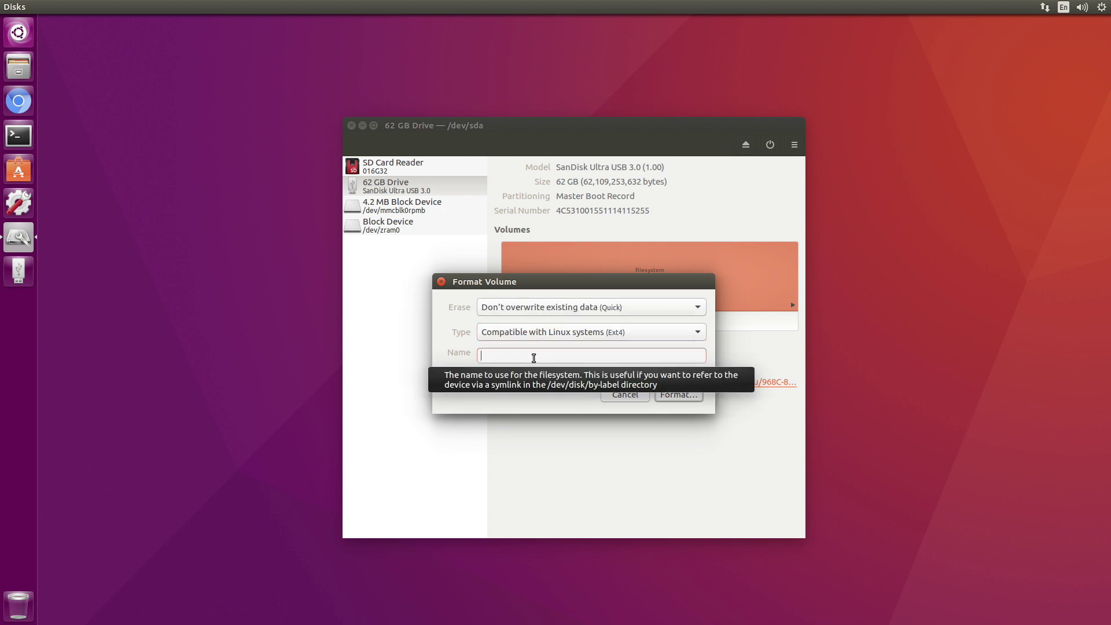
type("USB Root")
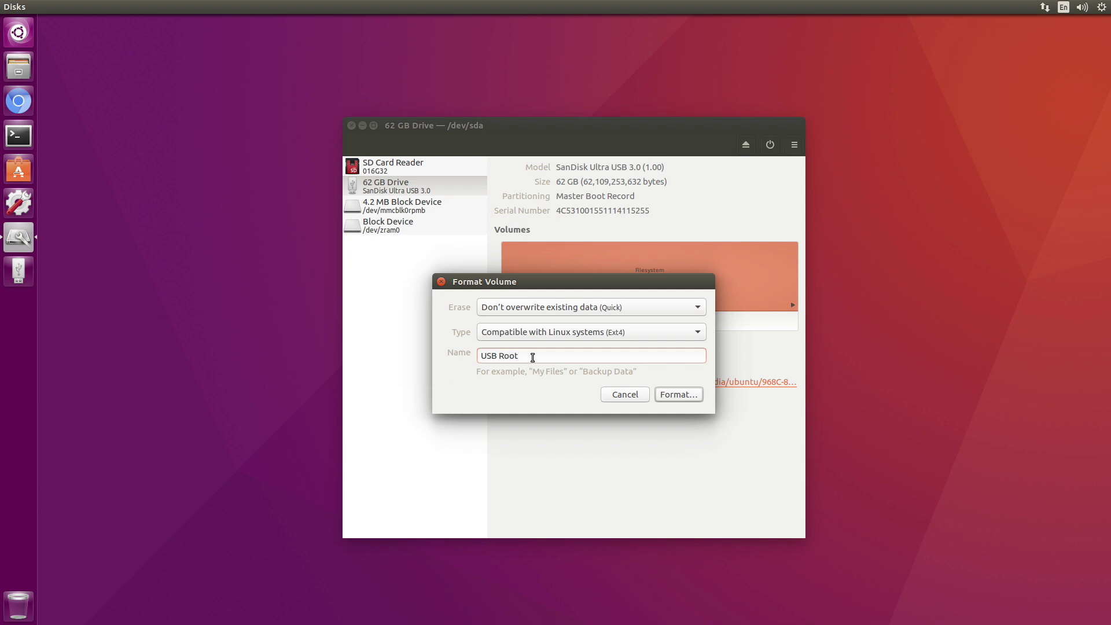
left_click(673, 395)
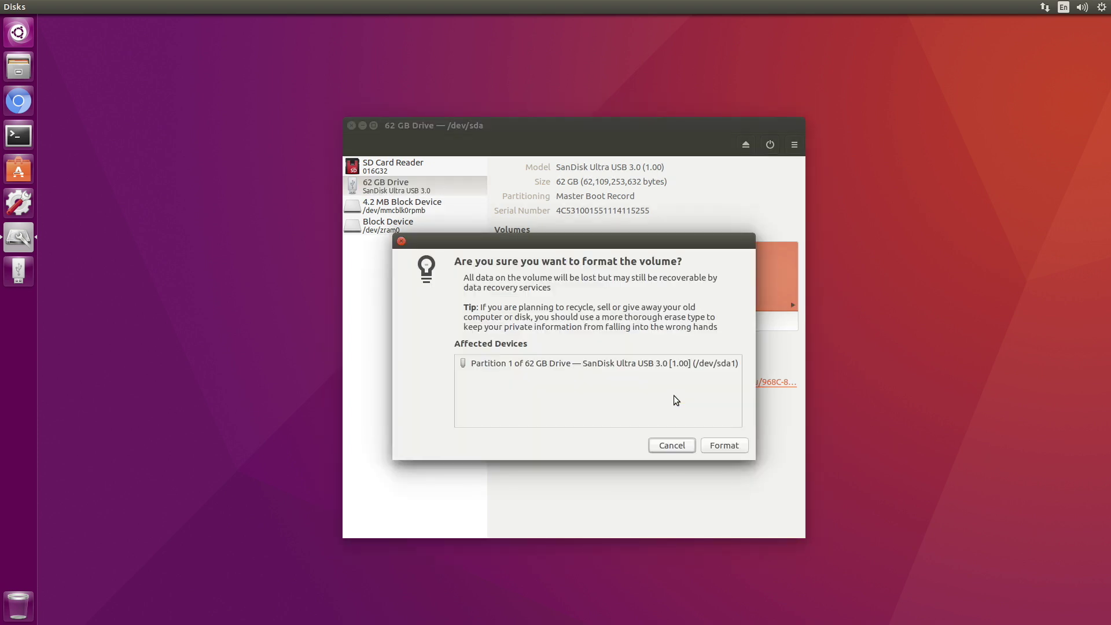
left_click(724, 446)
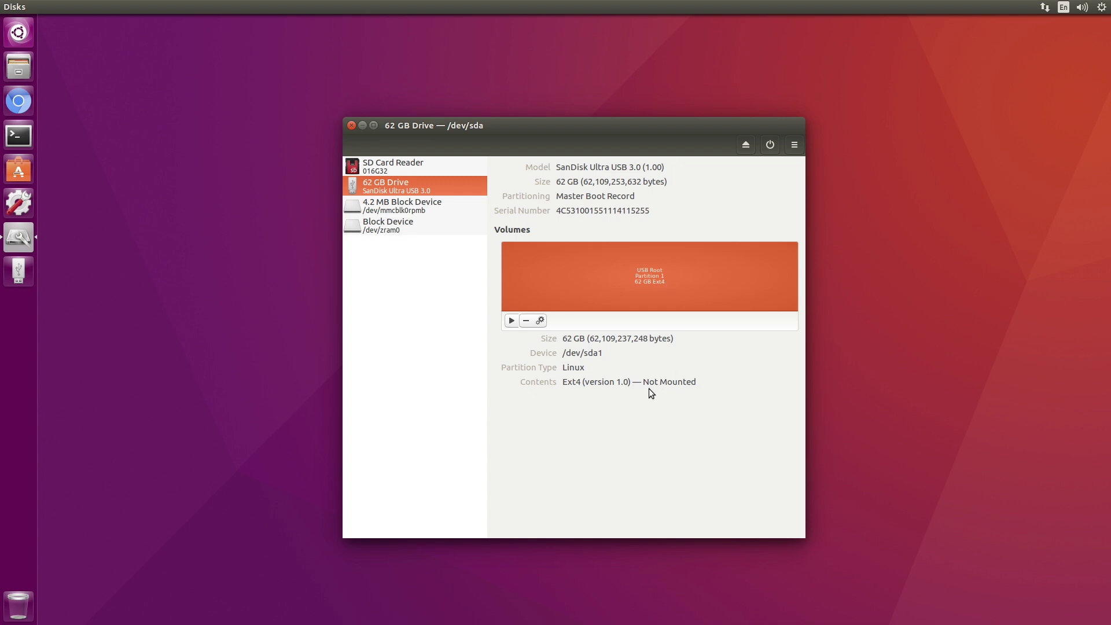
left_click(18, 272)
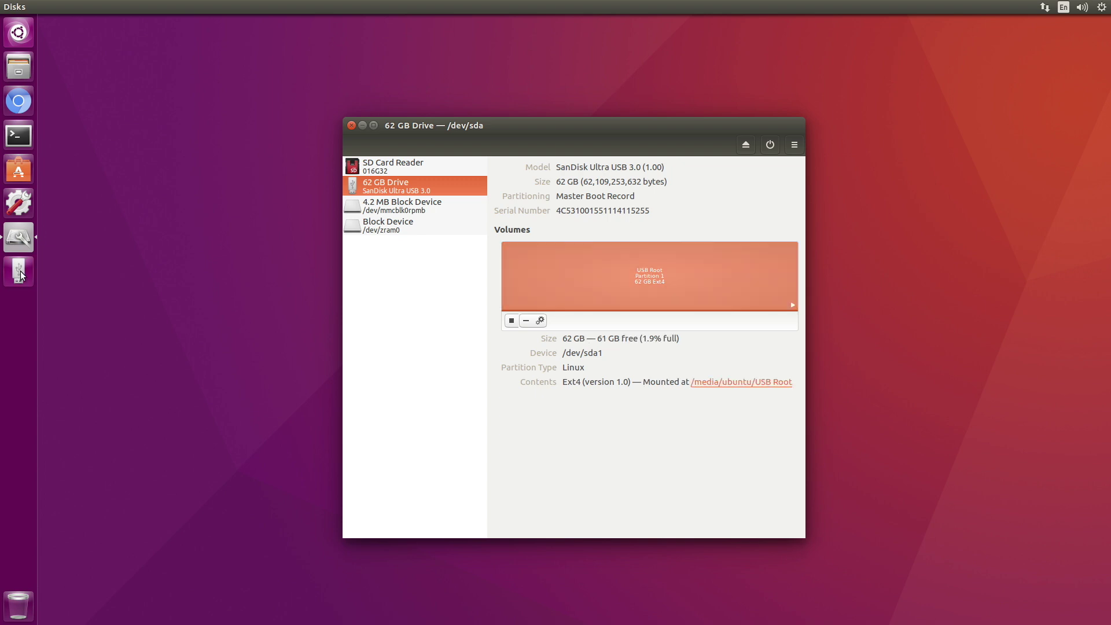
- Close Disks, place a new Terminal top-left and the USB Root Files window on the right
left_click_drag(763, 22, 581, 69)
left_click(396, 126)
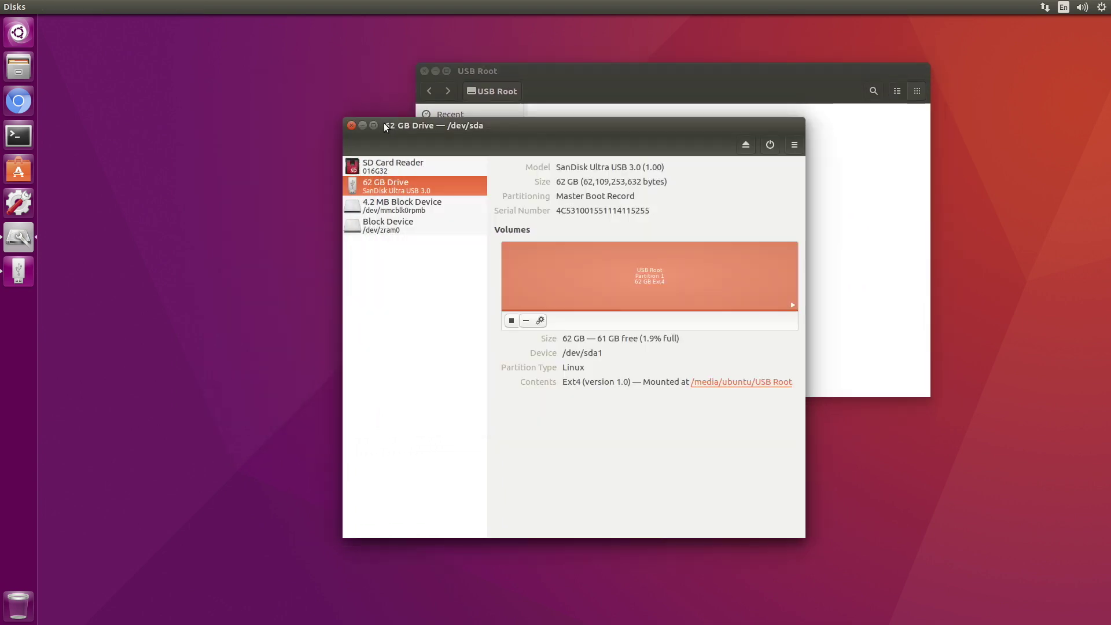
left_click(351, 126)
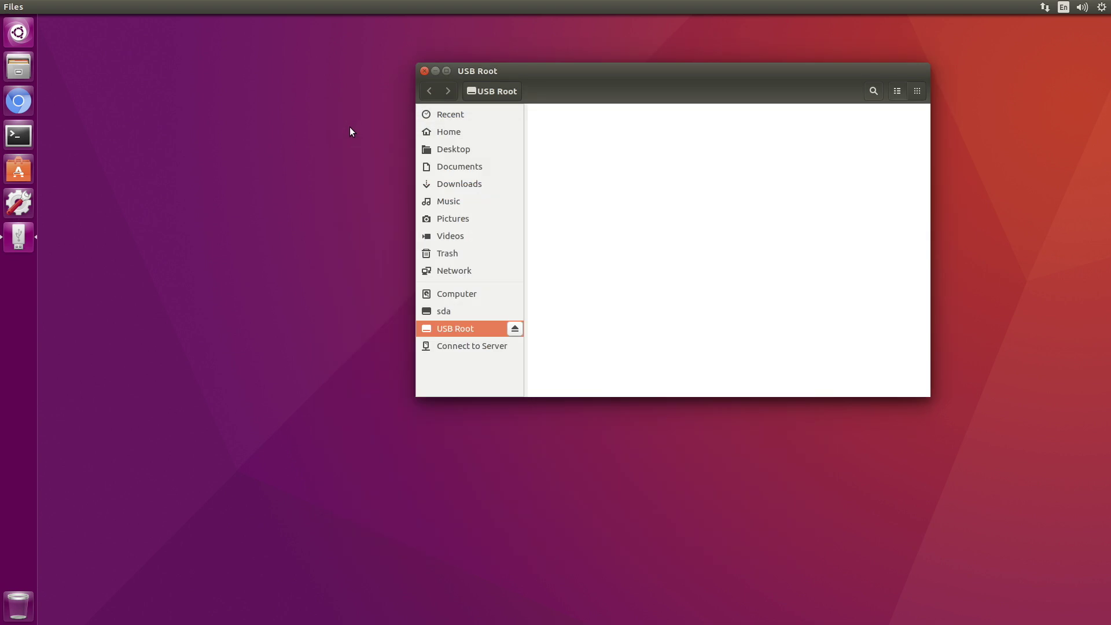
left_click(18, 137)
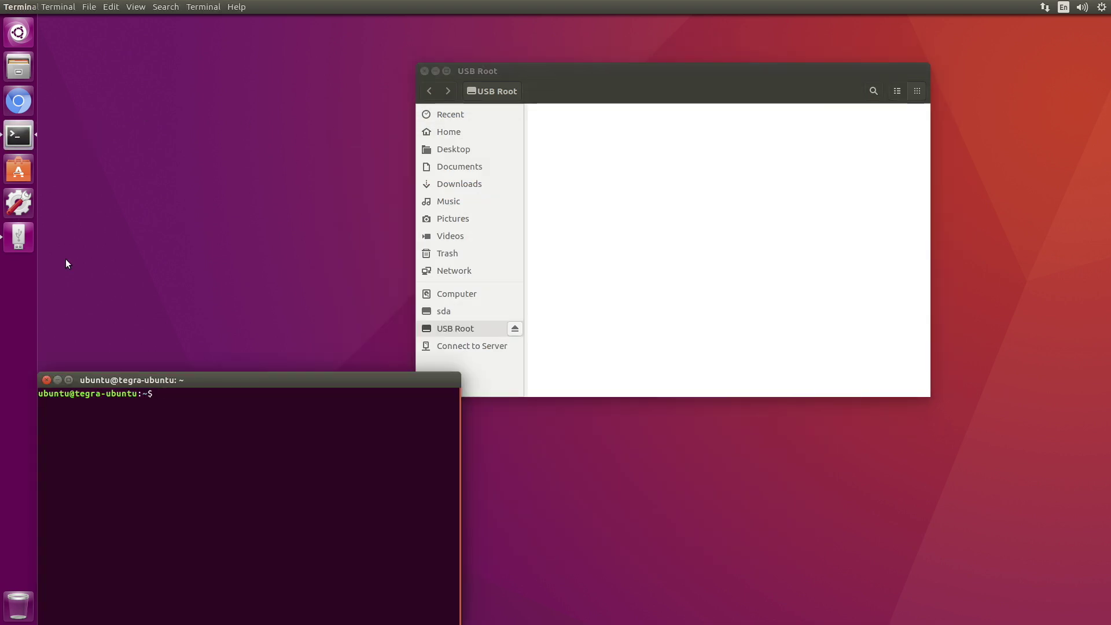
left_click_drag(162, 377, 179, 35)
left_click_drag(569, 80, 701, 92)
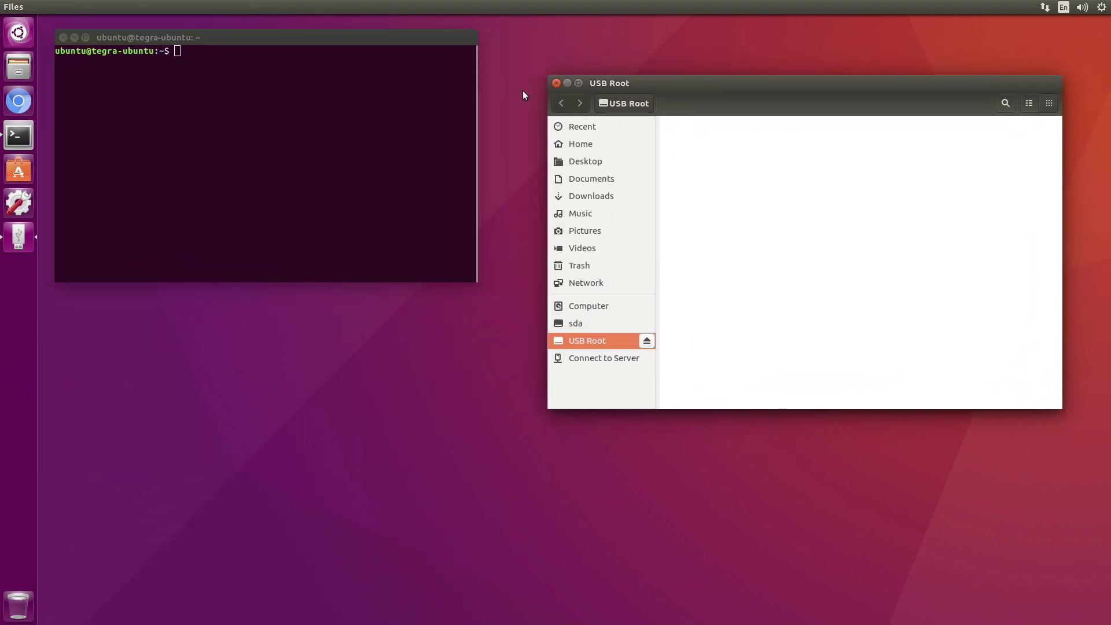
left_click(190, 67)
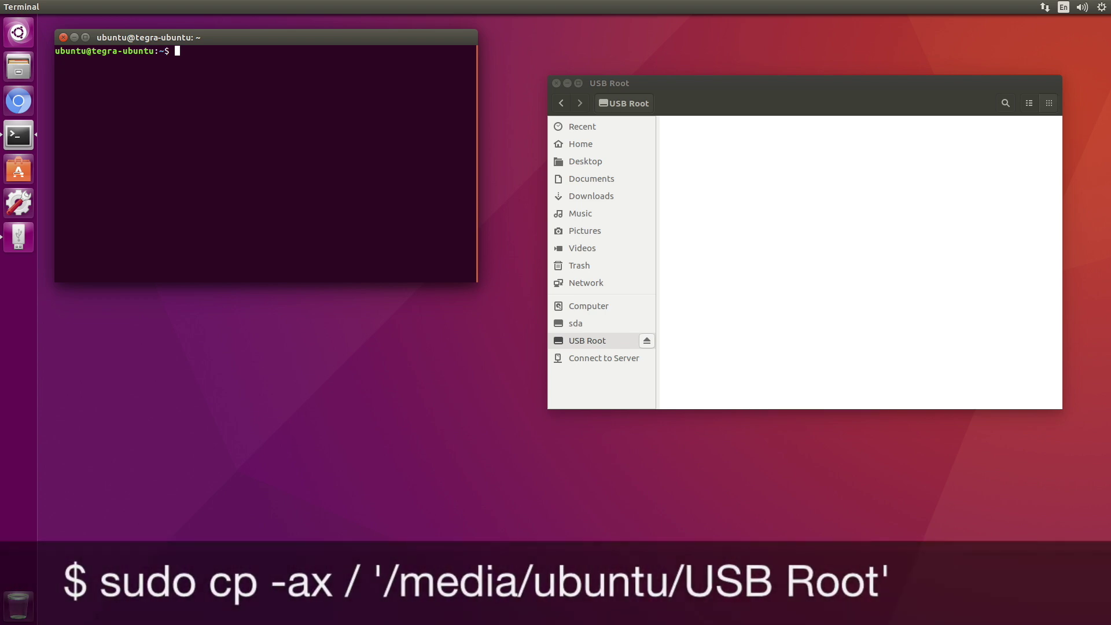
- Run sudo cp -ax / '/media/ubuntu/USB Root' with the admin password to copy the root filesystem
type("sudo cp -ax /")
left_click(617, 105)
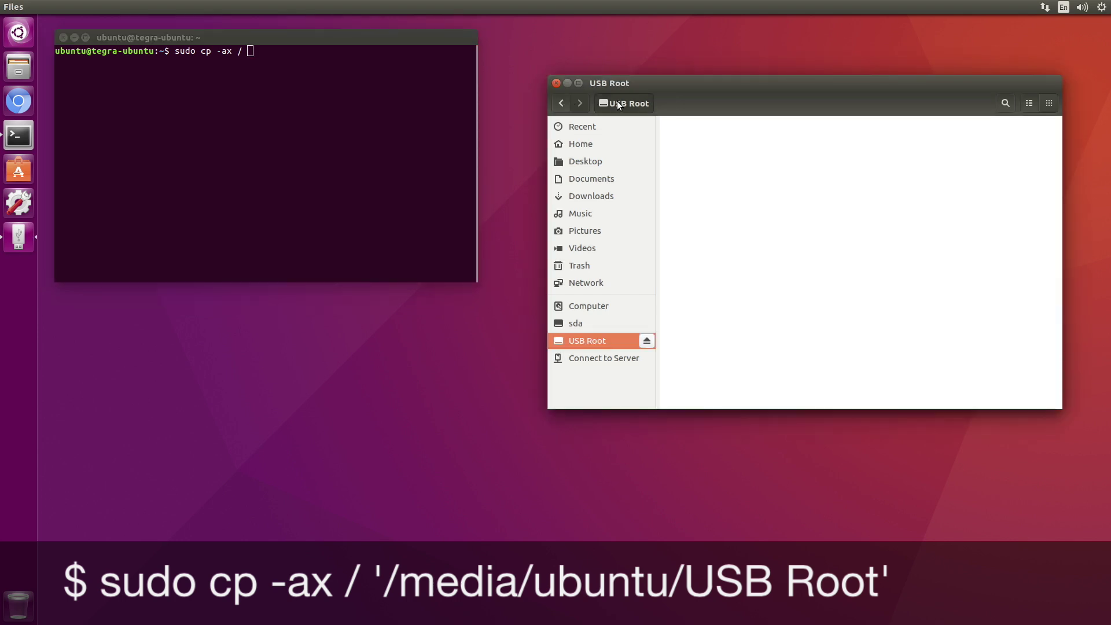
left_click_drag(618, 104, 298, 50)
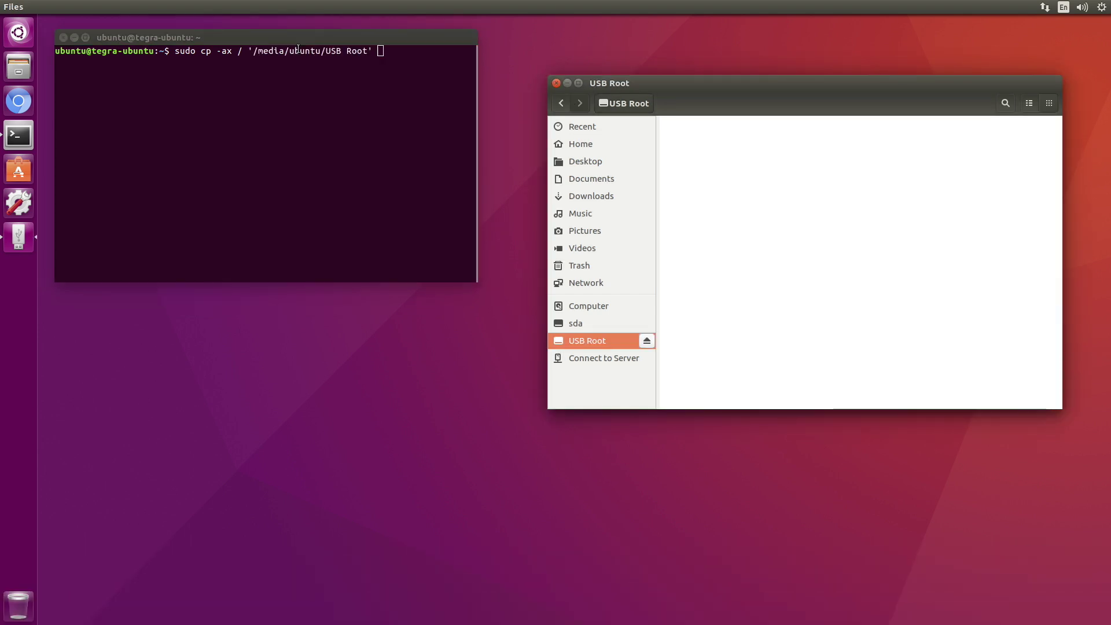
left_click(380, 52)
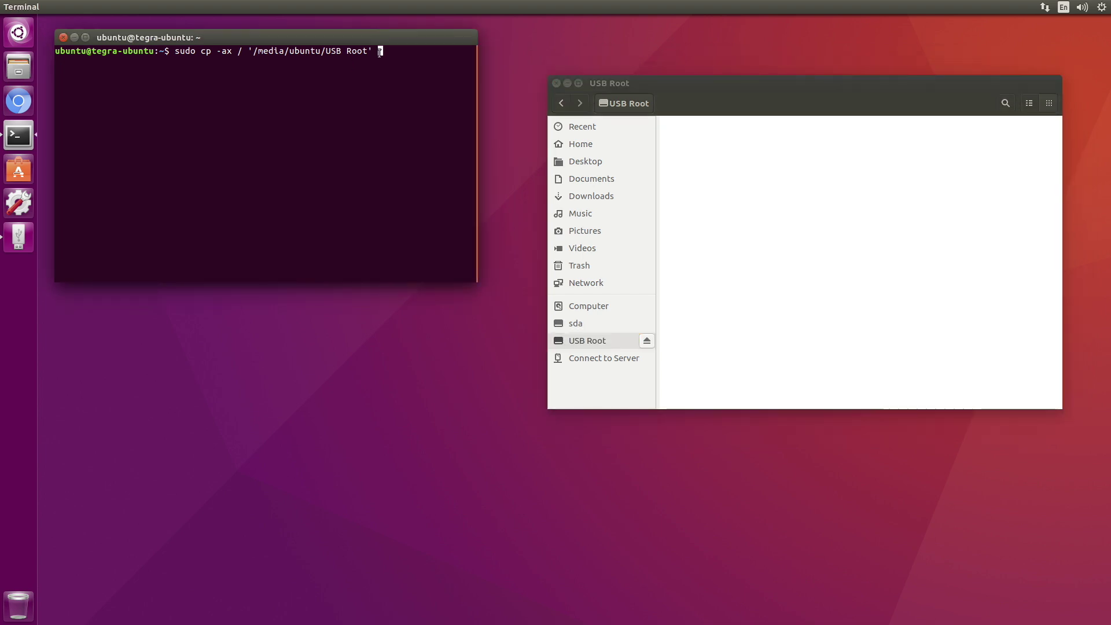
key("Return")
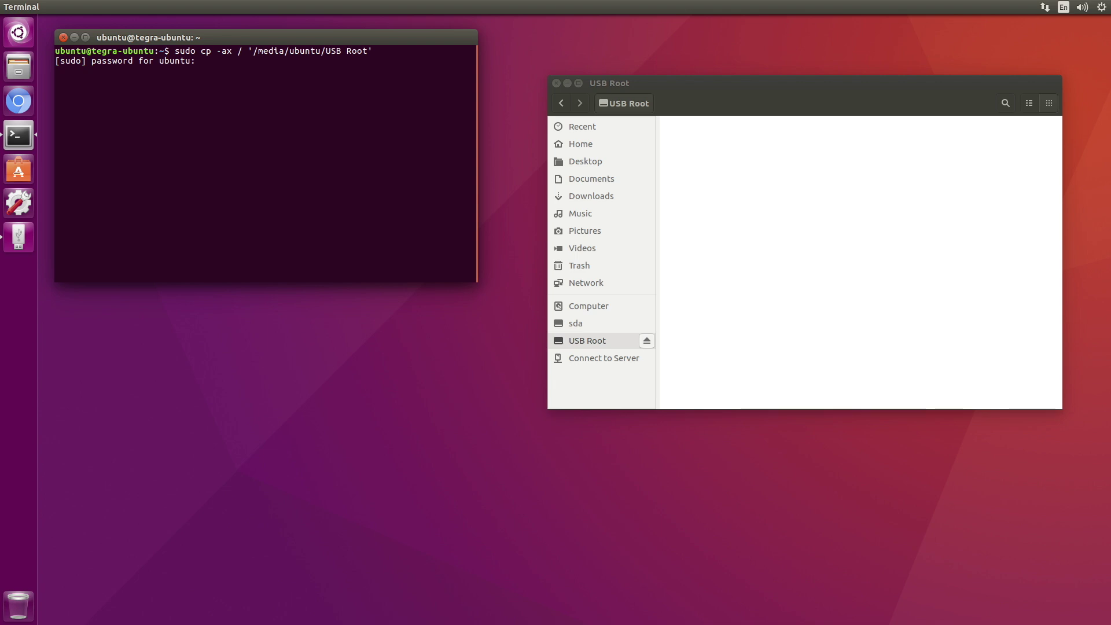
key("Return")
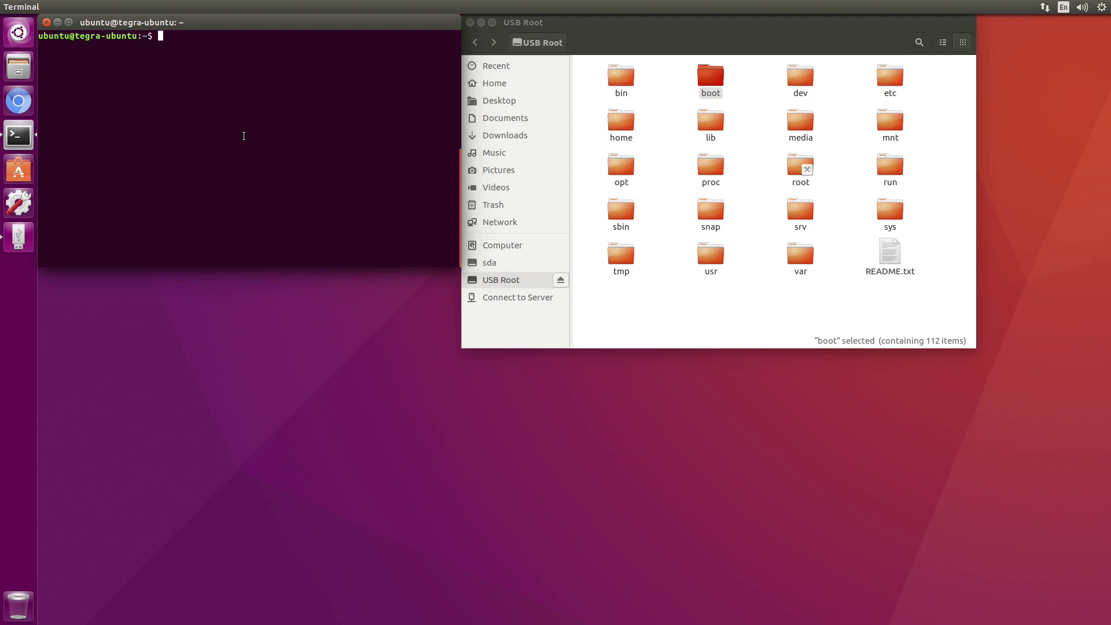
type("cd /boot")
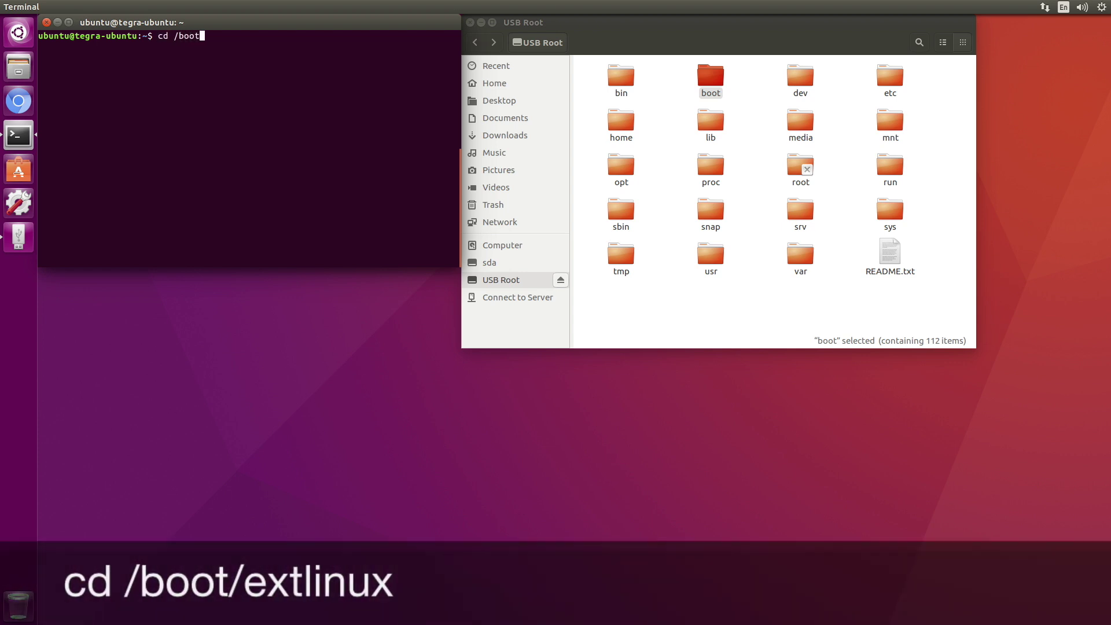
type("/ext")
- In /boot/extlinux, back up extlinux.conf as extlinux.conf.original and open it with sudo gedit
key("Tab")
key("Return")
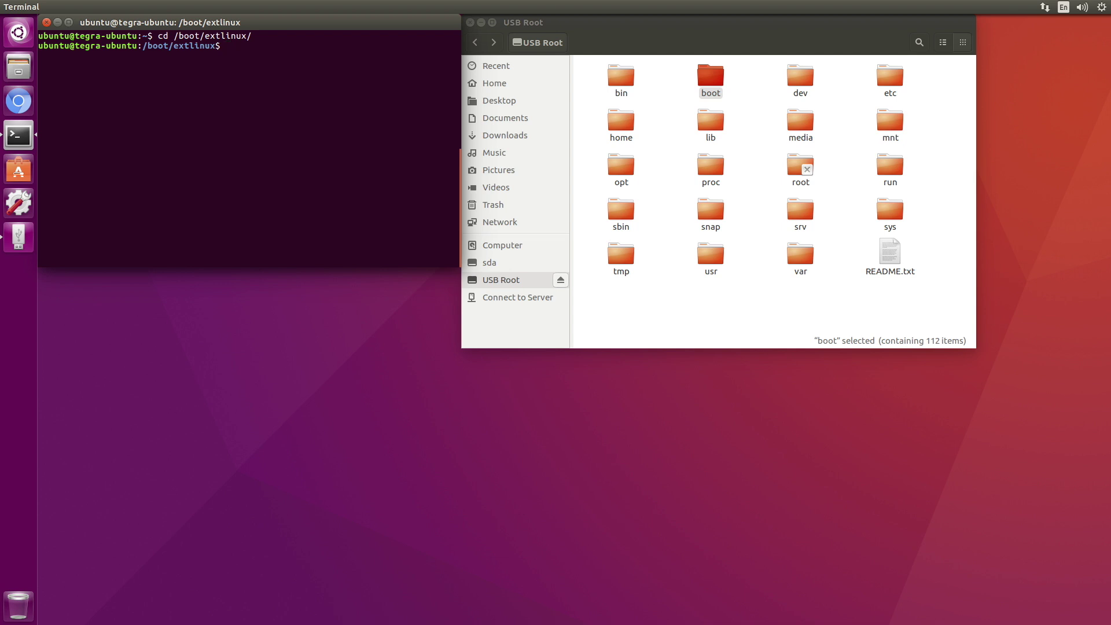
type("sudo cp")
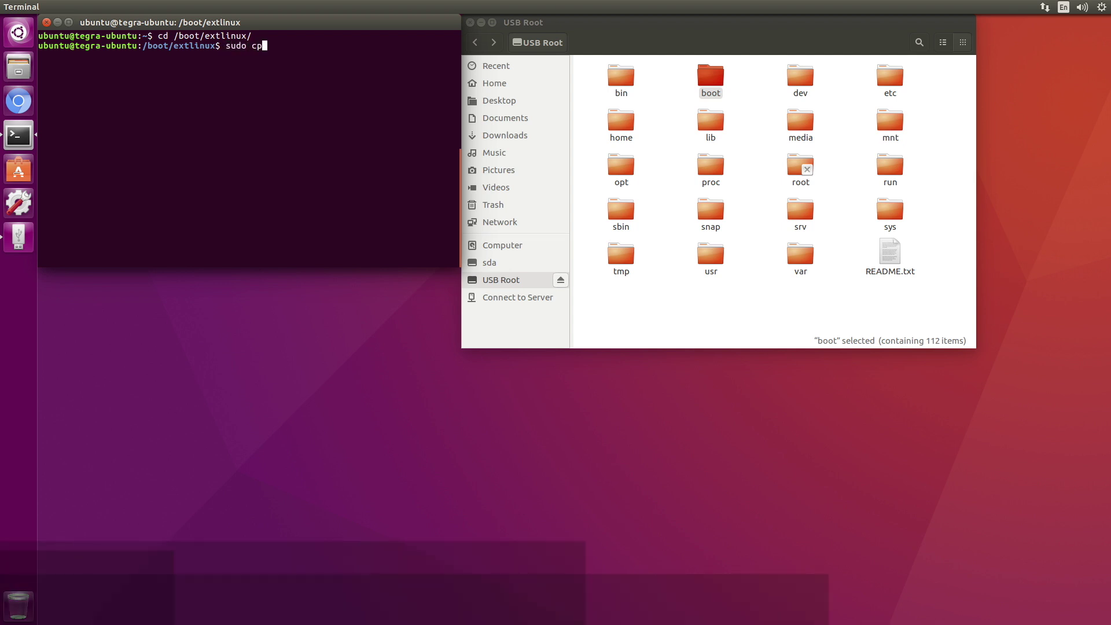
type(" extlinux")
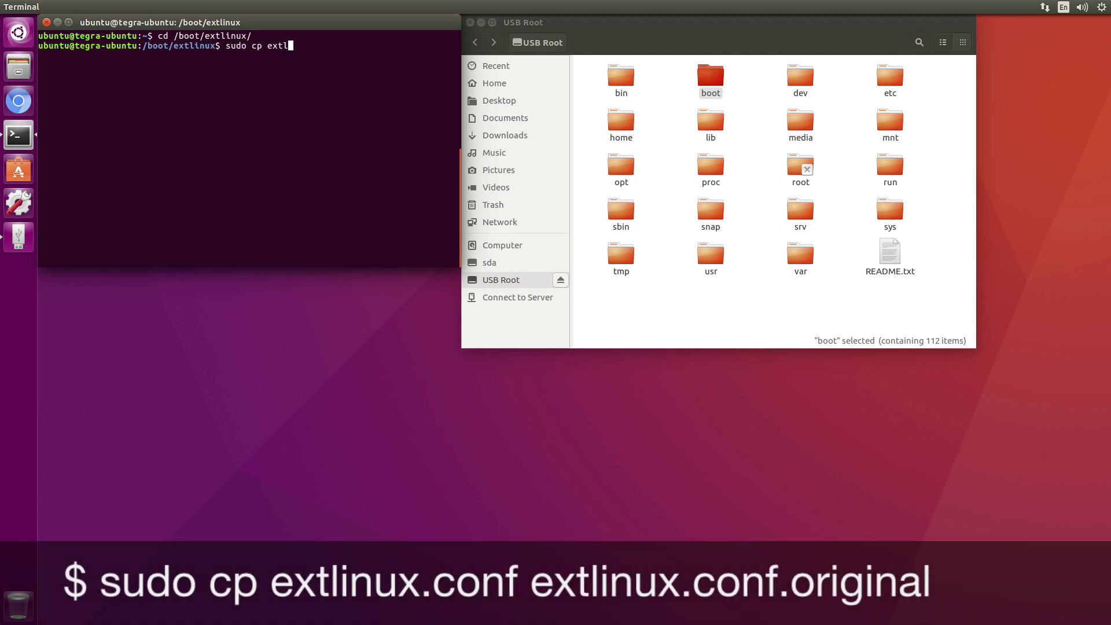
type(".conf extlinux.conf")
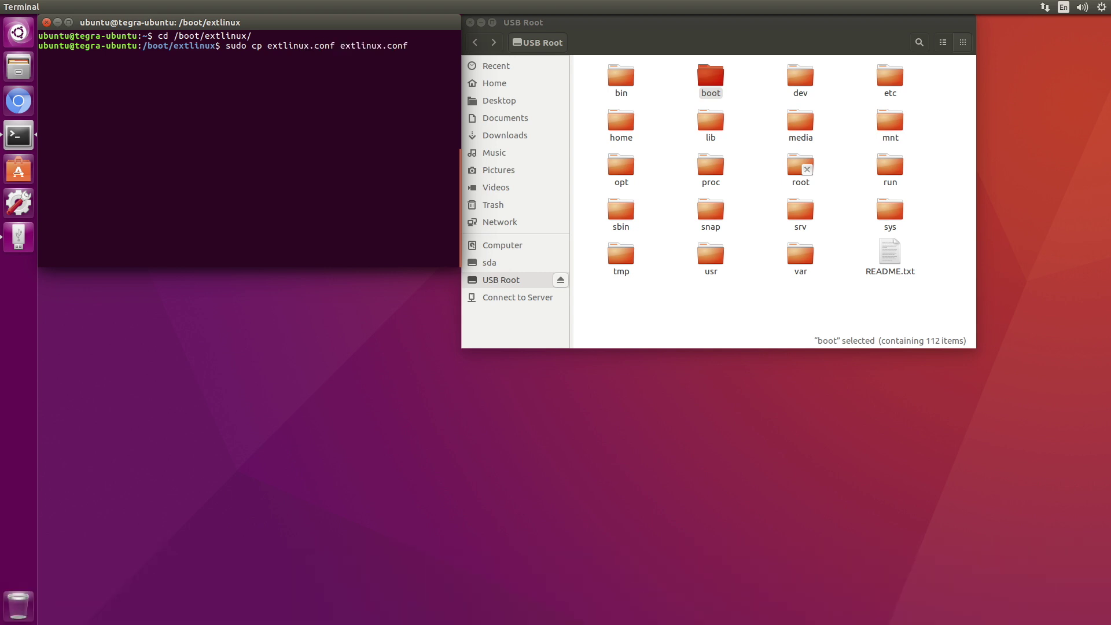
type(".original")
key("Return")
key("Return")
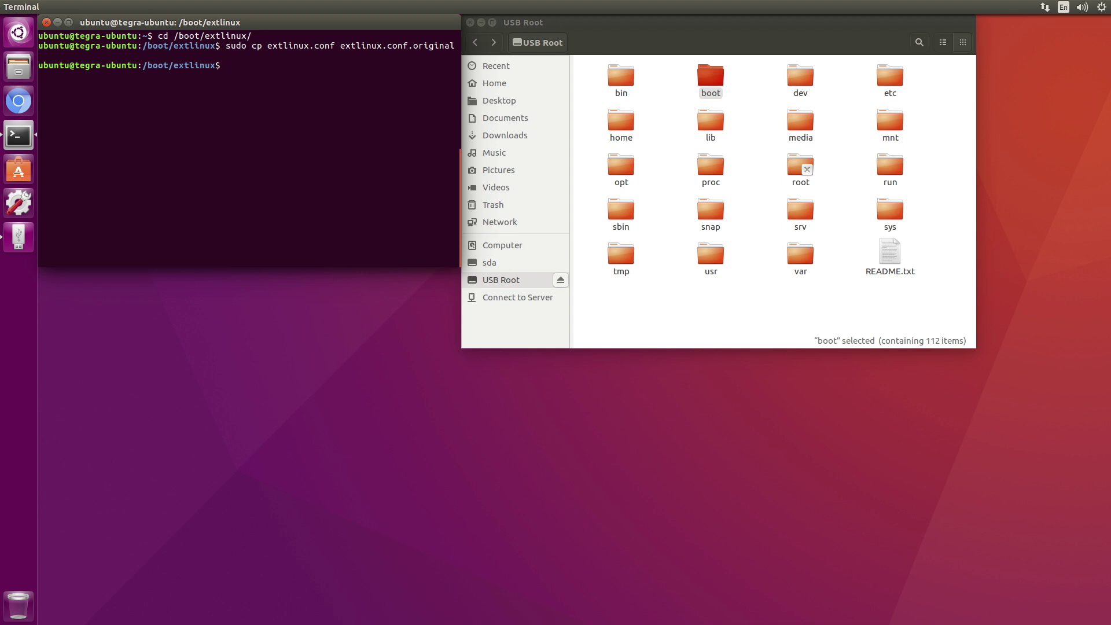
type("sud")
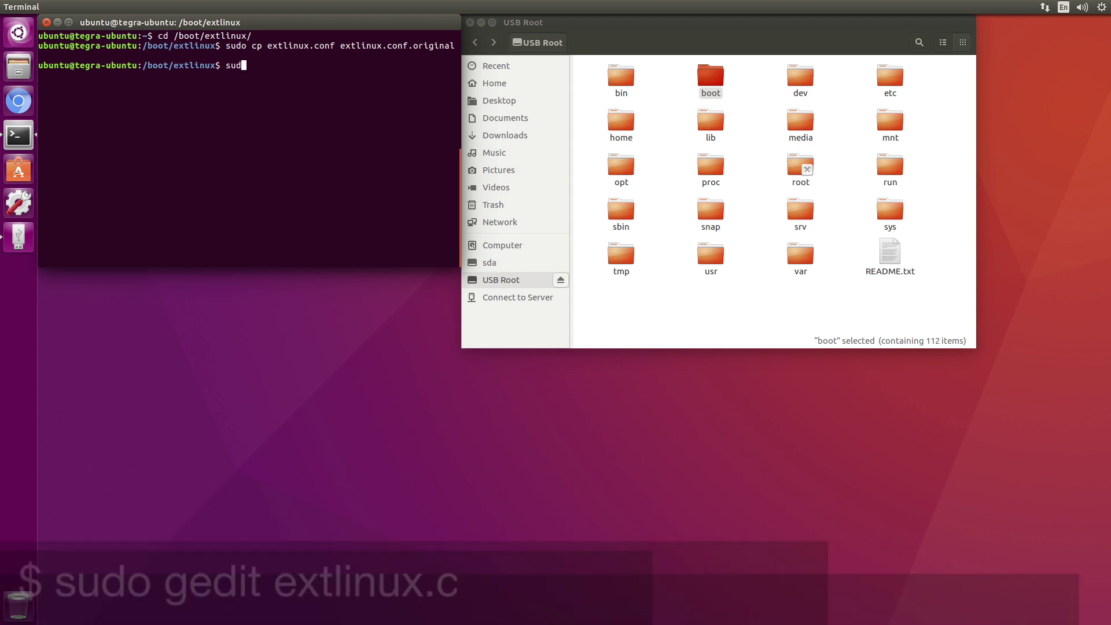
type("o ge")
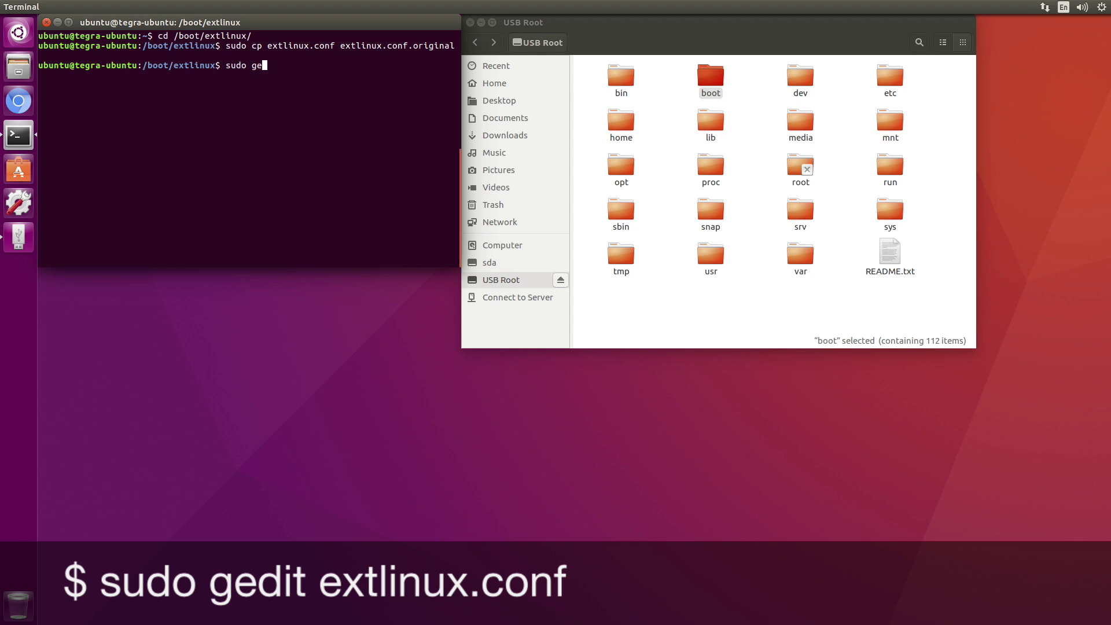
type("dit extlinux.conf")
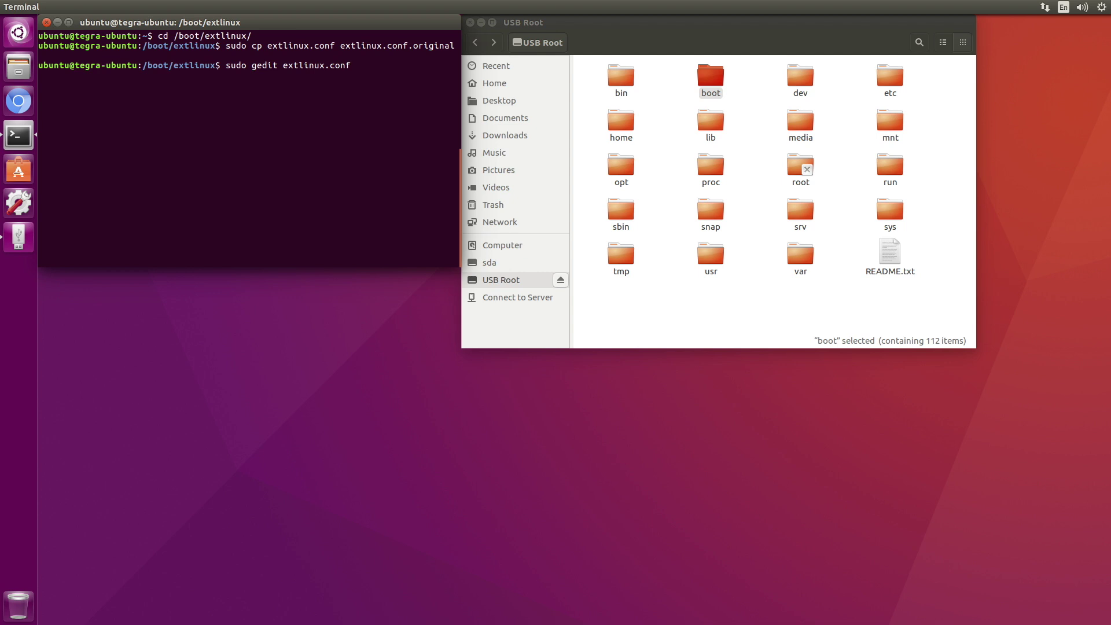
key("Return")
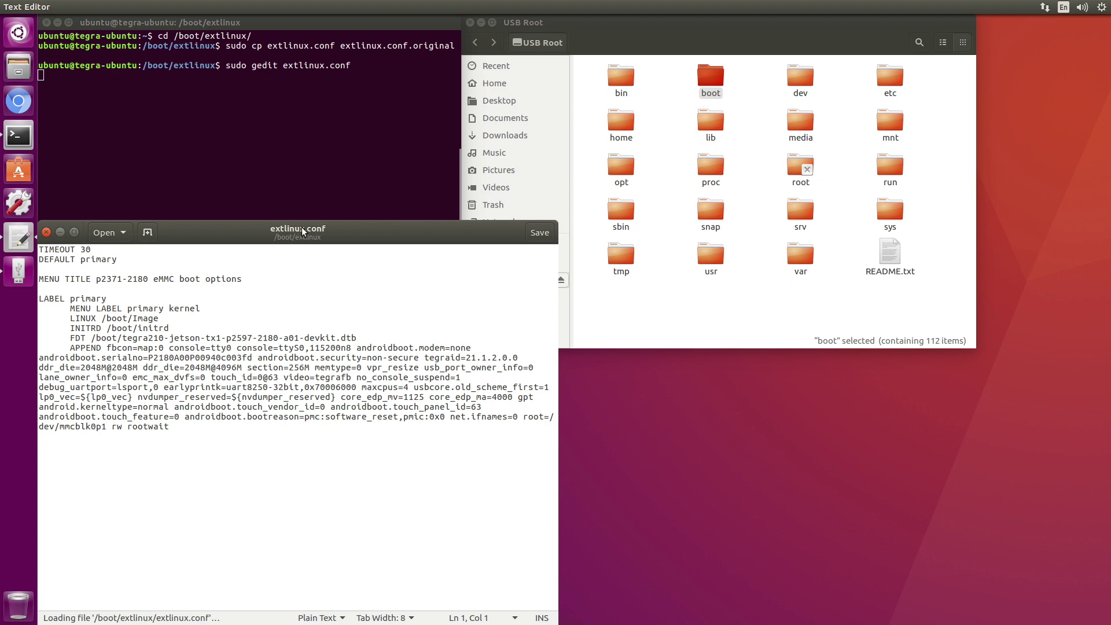
- Duplicate the LABEL primary boot entry, pasting the copy below the original
left_click_drag(300, 226, 781, 70)
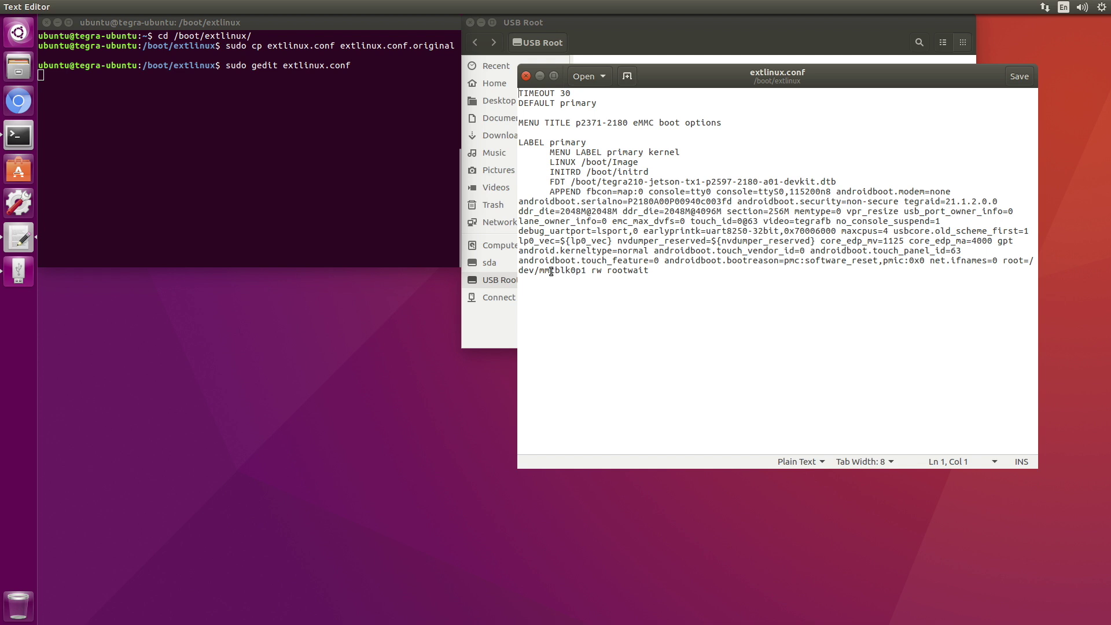
mouse_move(578, 271)
left_mouse_down()
mouse_move(540, 271)
mouse_move(585, 272)
left_mouse_up()
left_click_drag(519, 144, 665, 269)
right_click(645, 238)
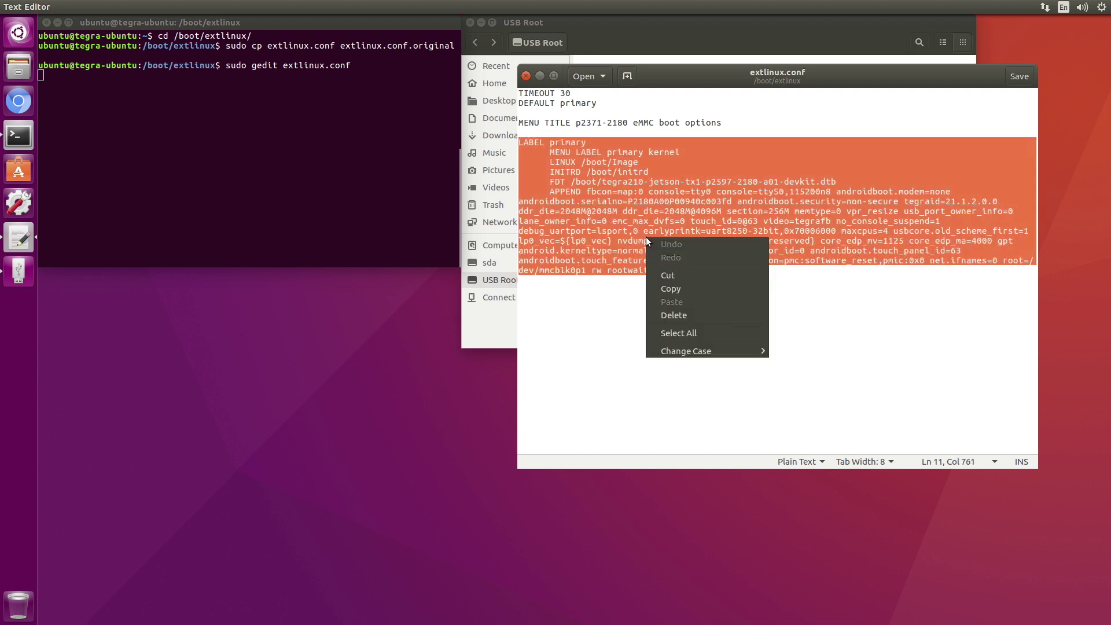
left_click(666, 288)
left_click(660, 271)
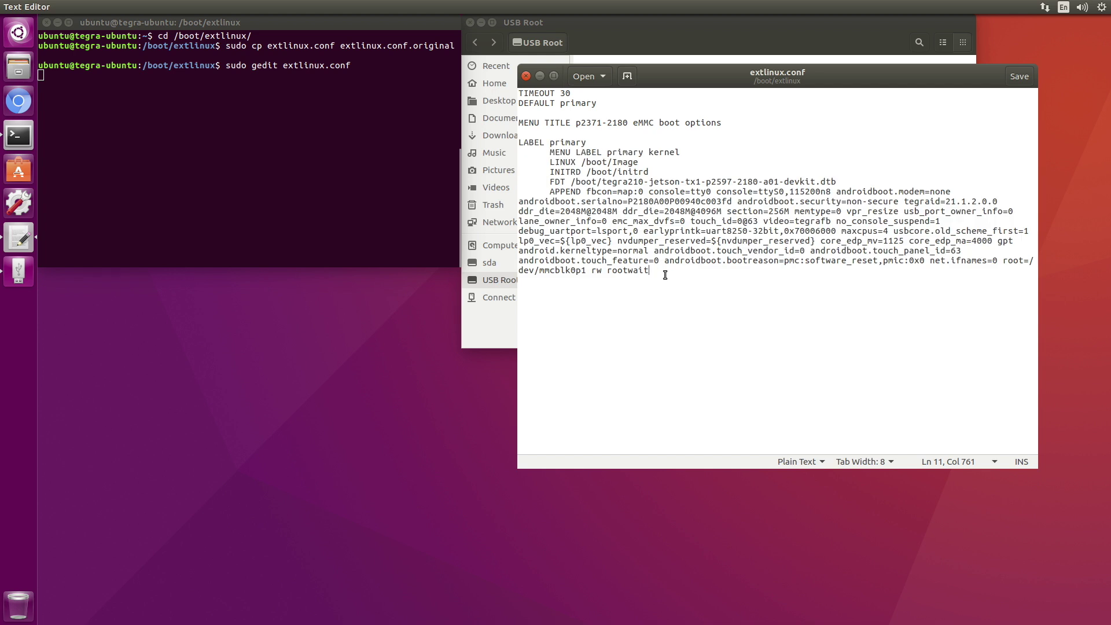
key("Return")
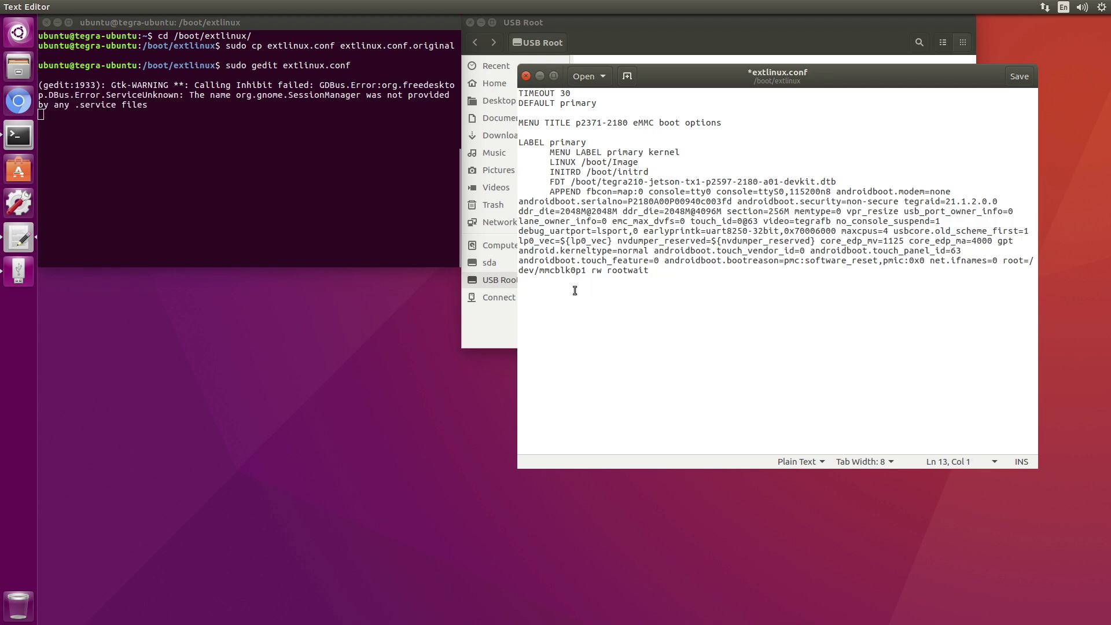
right_click(548, 291)
left_click(577, 356)
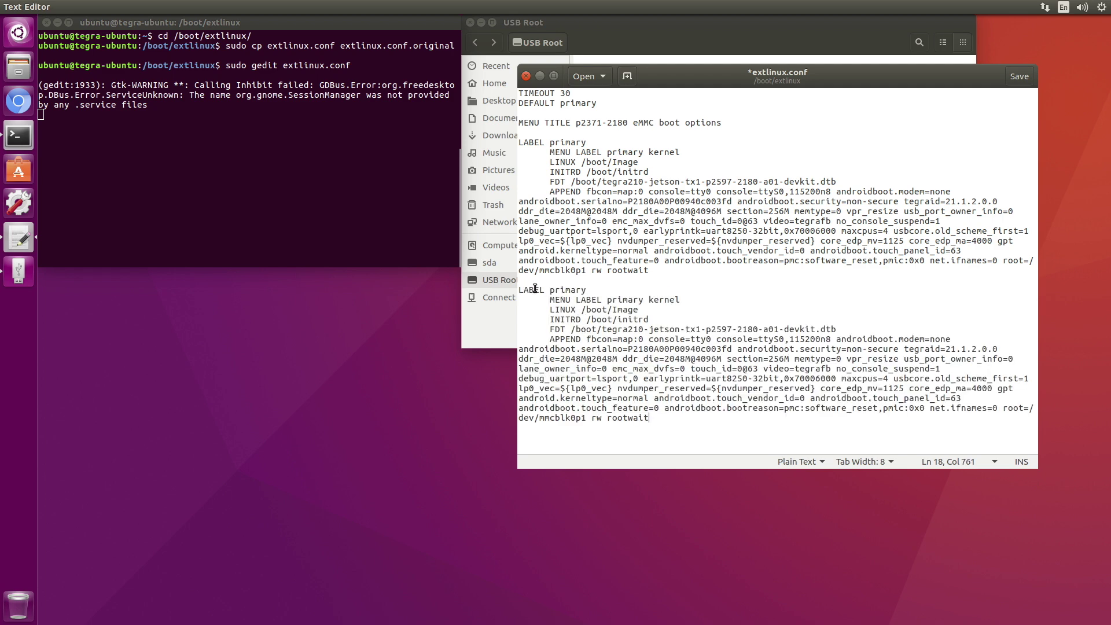
- Rename the entries to usbflash 'USB Flash Drive' and emmc 'Internal eMMC'
double_click(562, 290)
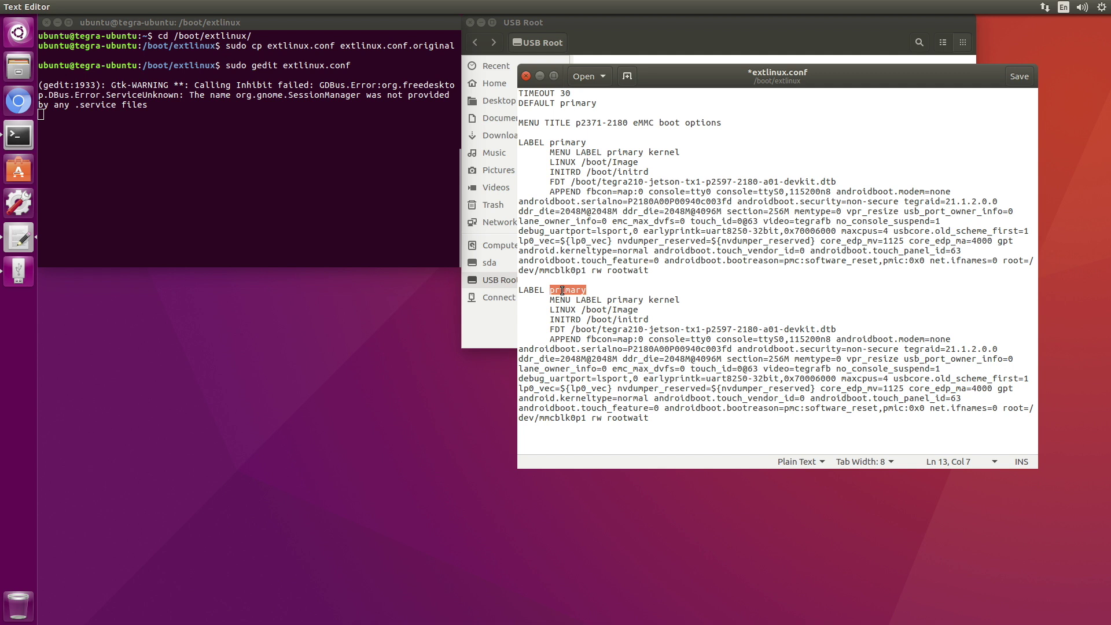
type("emmc")
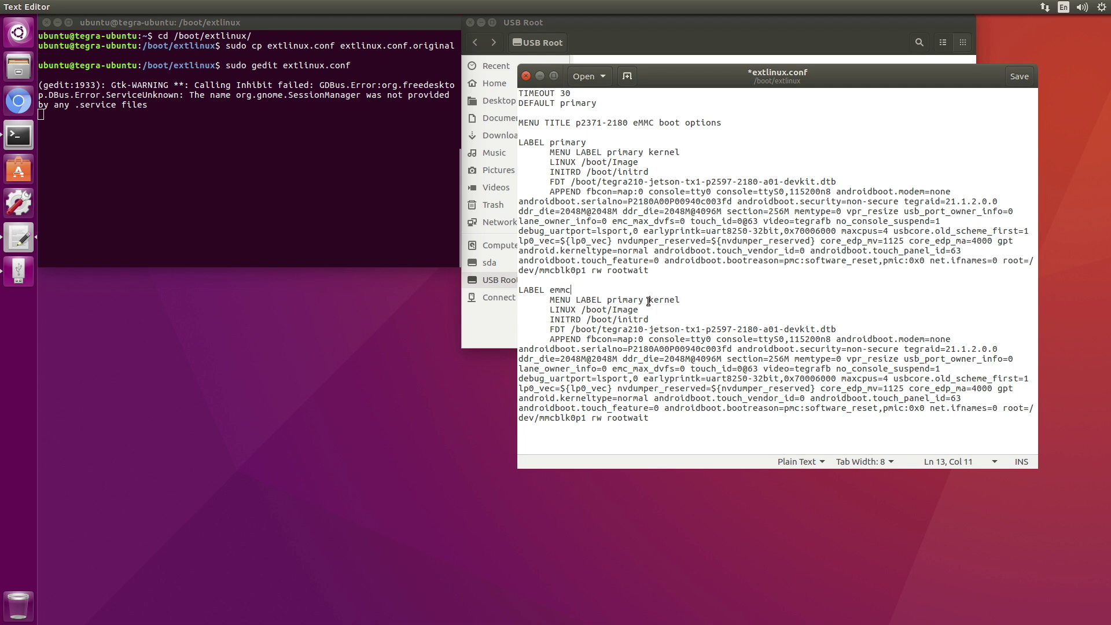
left_click_drag(607, 300, 684, 301)
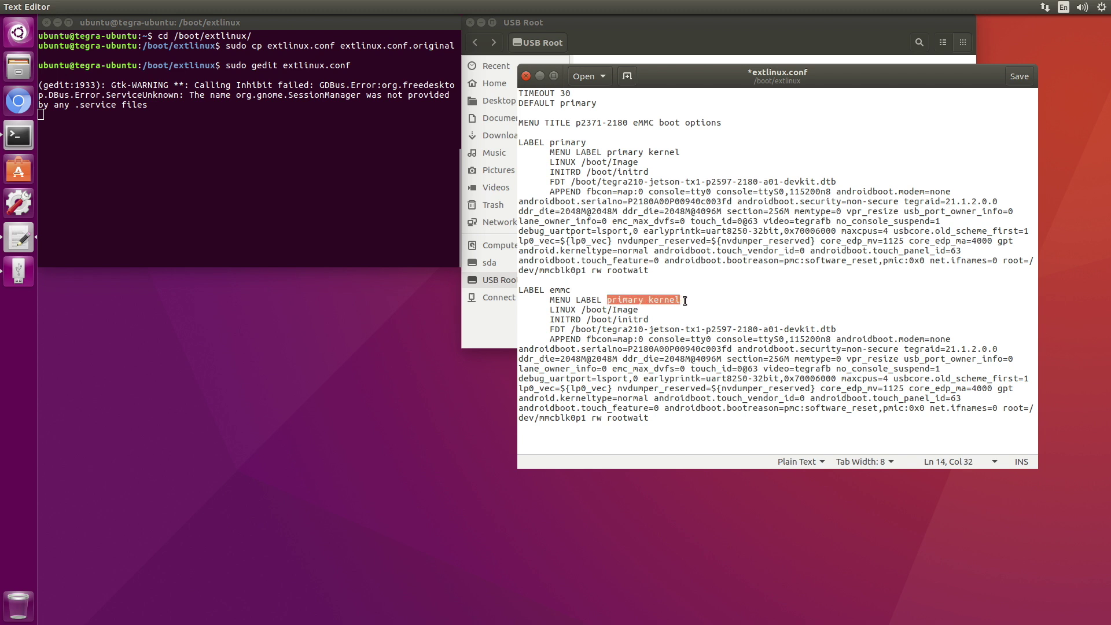
type("Interna")
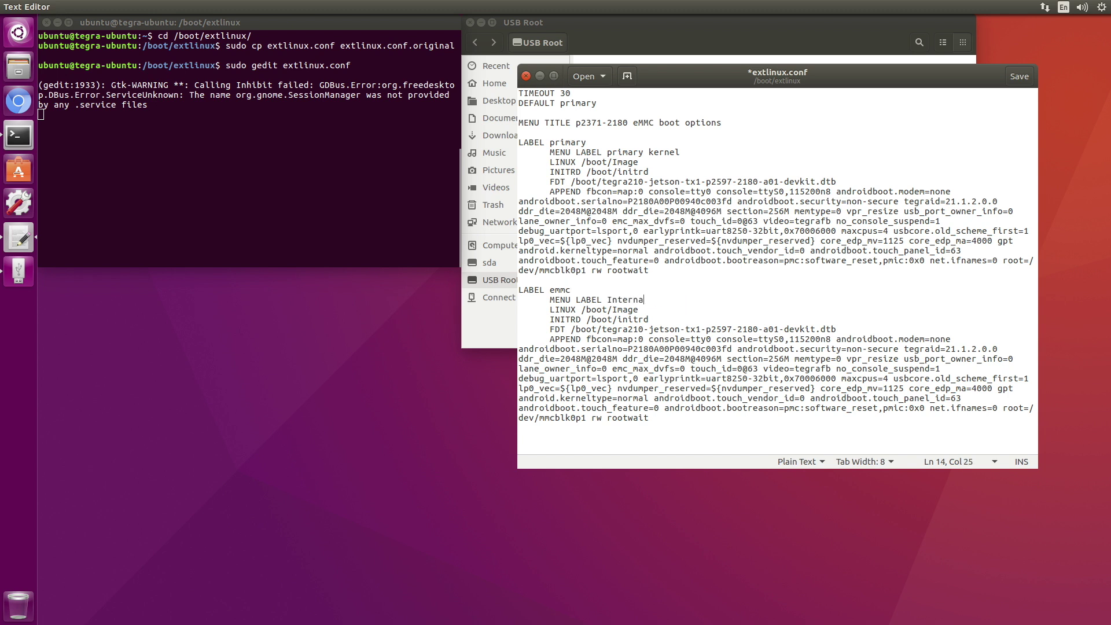
type("l eMMC")
double_click(568, 143)
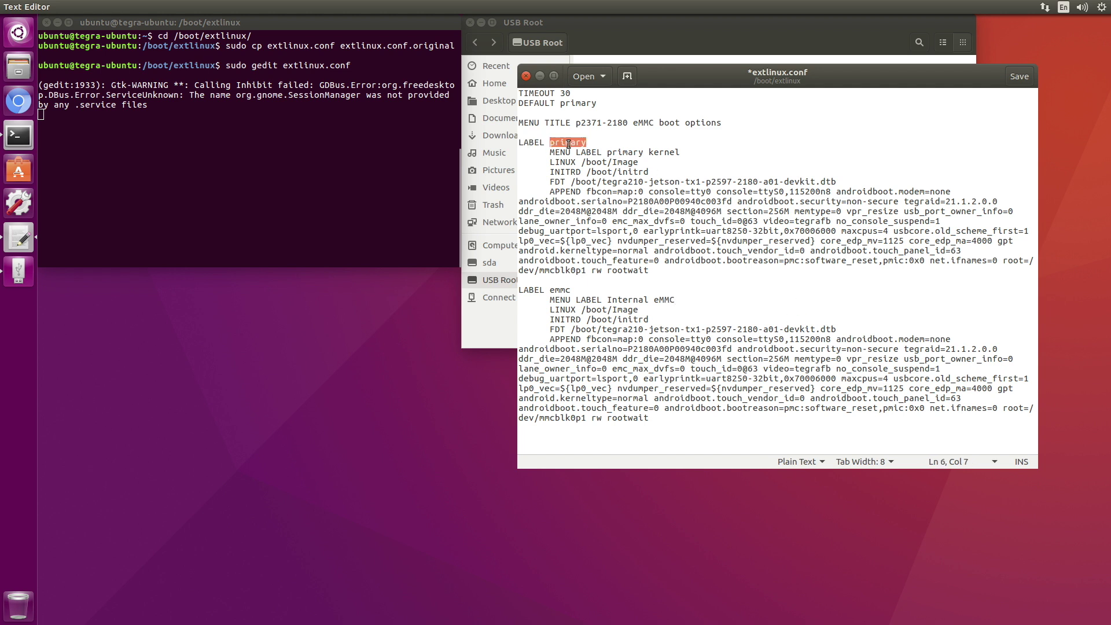
type("usbflash")
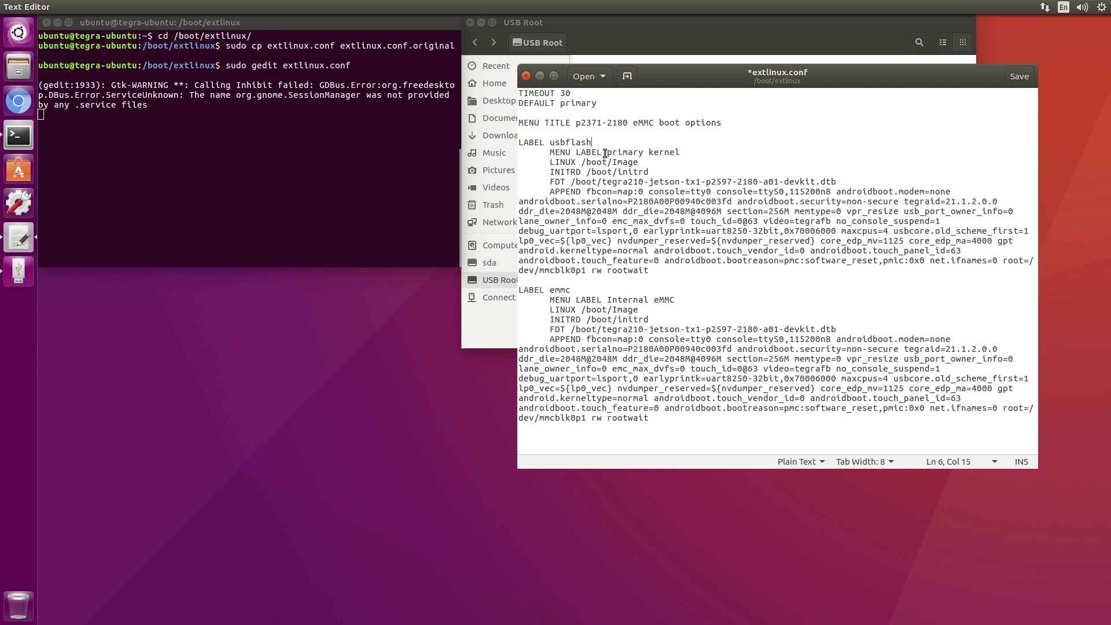
left_click_drag(607, 152, 680, 153)
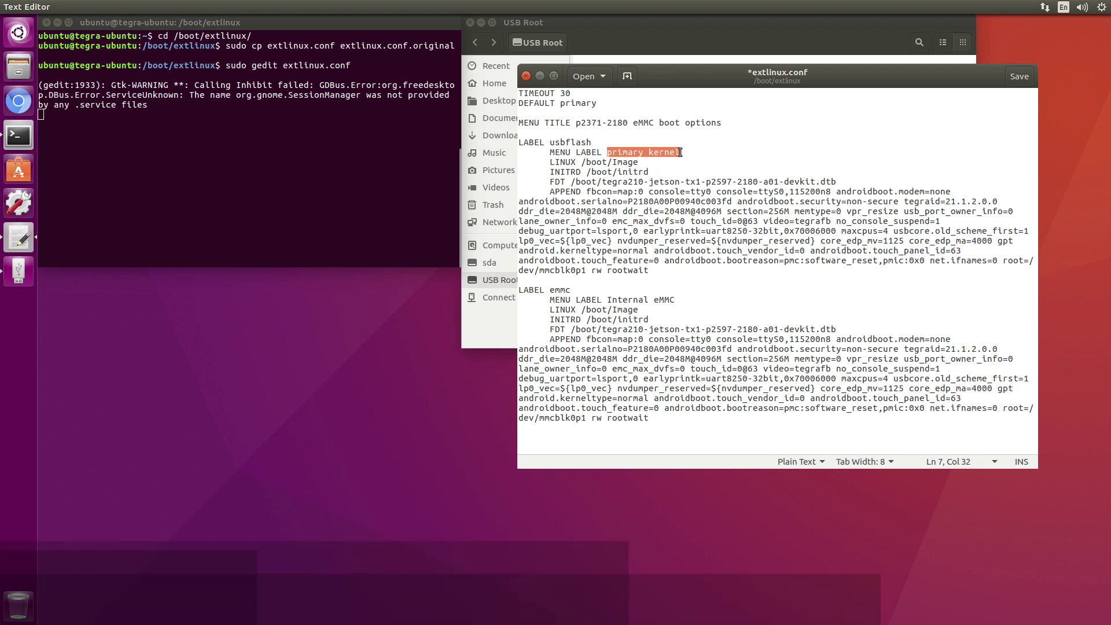
type("USB Fla")
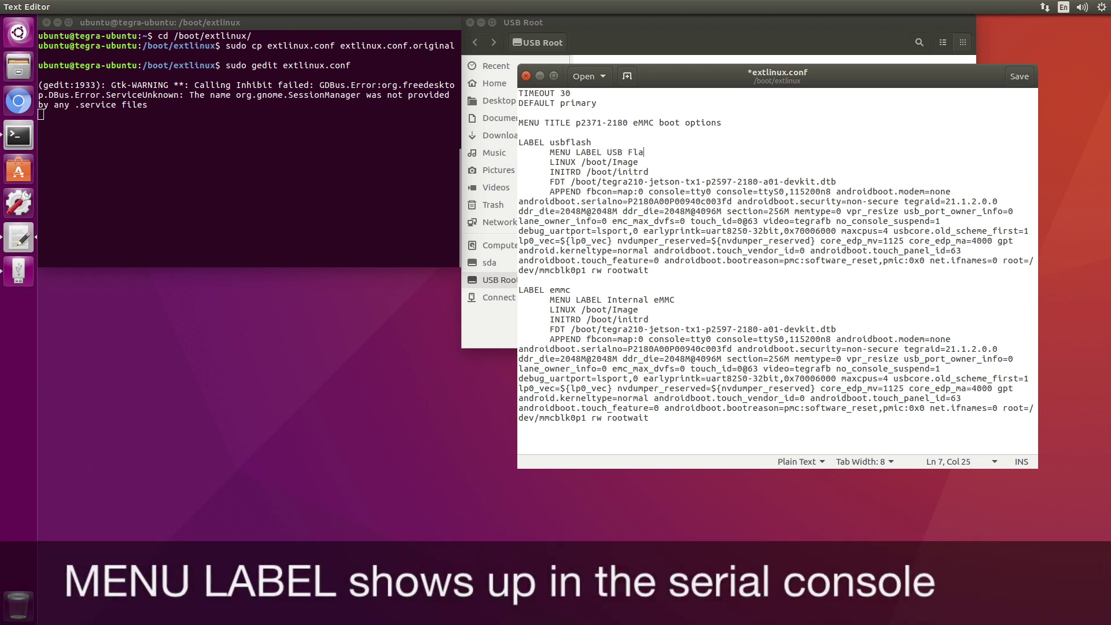
type("sh Drive")
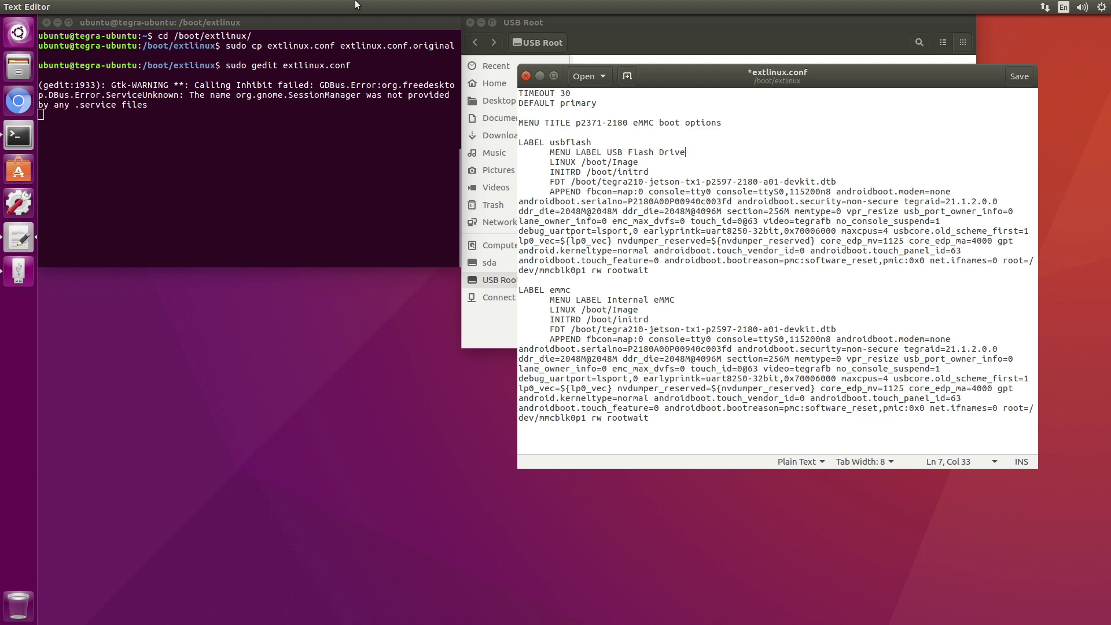
left_click(28, 33)
- Launch Disks, select the 62 GB drive and copy its partition device name /dev/sda1
type("Disks")
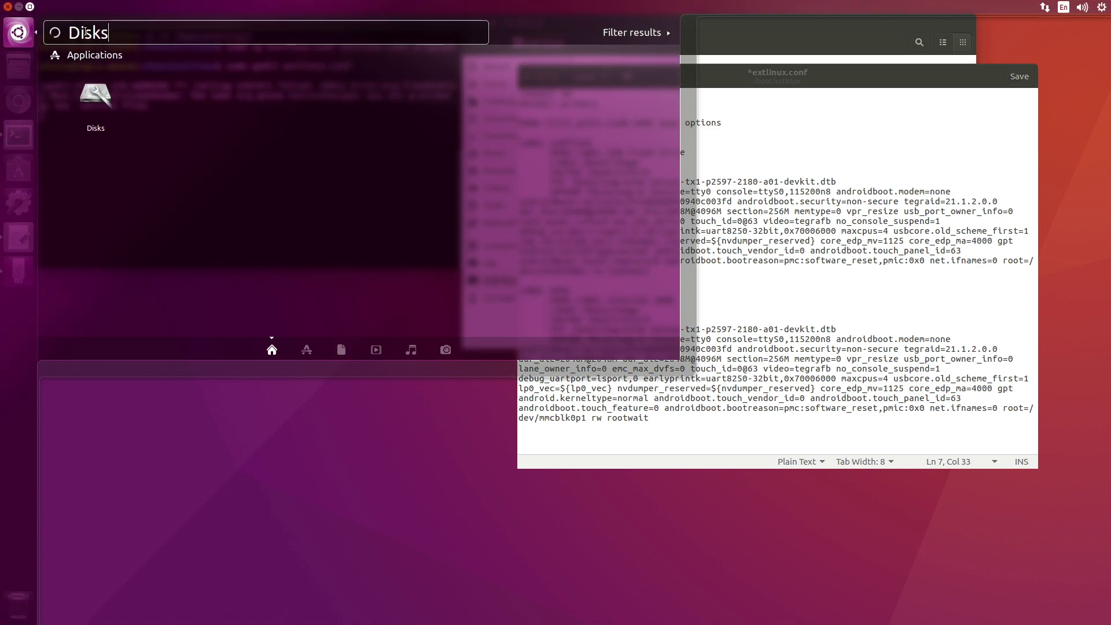
left_click(90, 94)
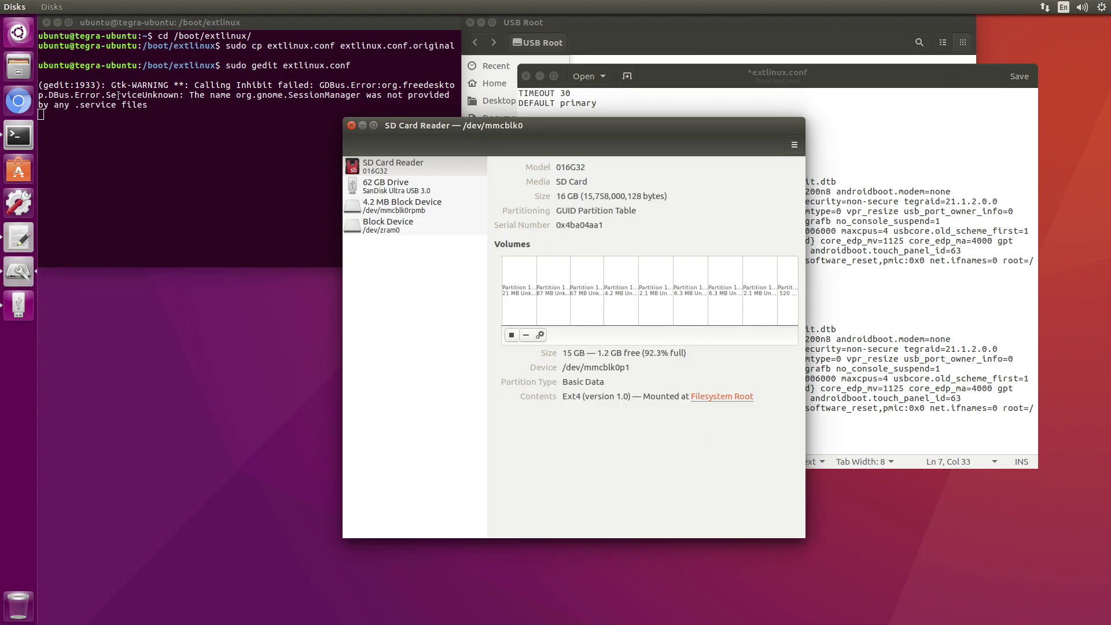
left_click_drag(428, 126, 145, 180)
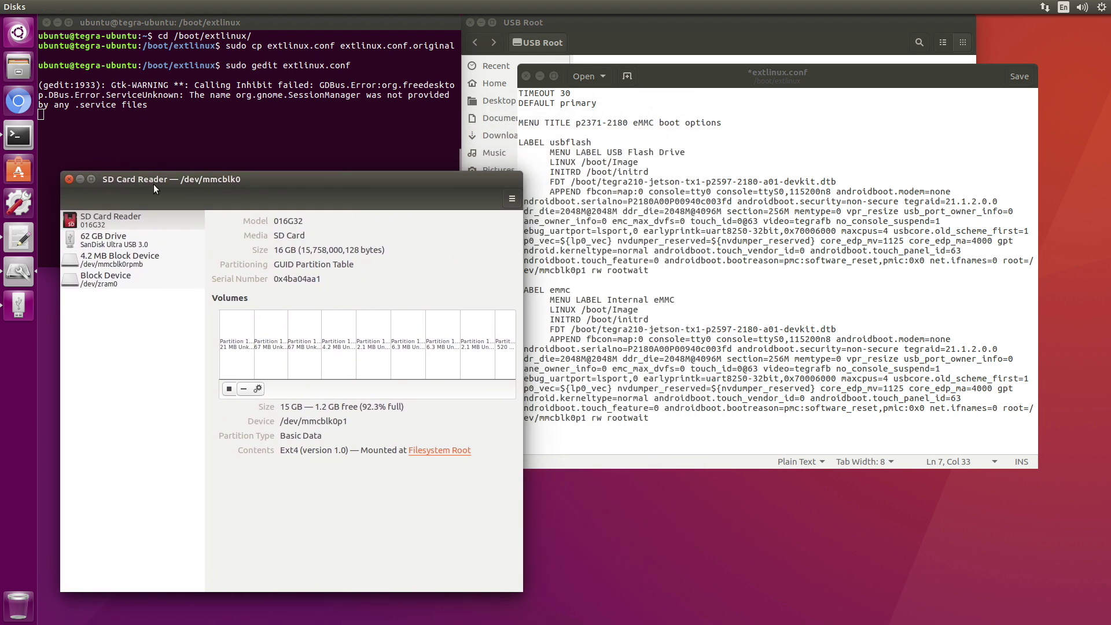
left_click(130, 213)
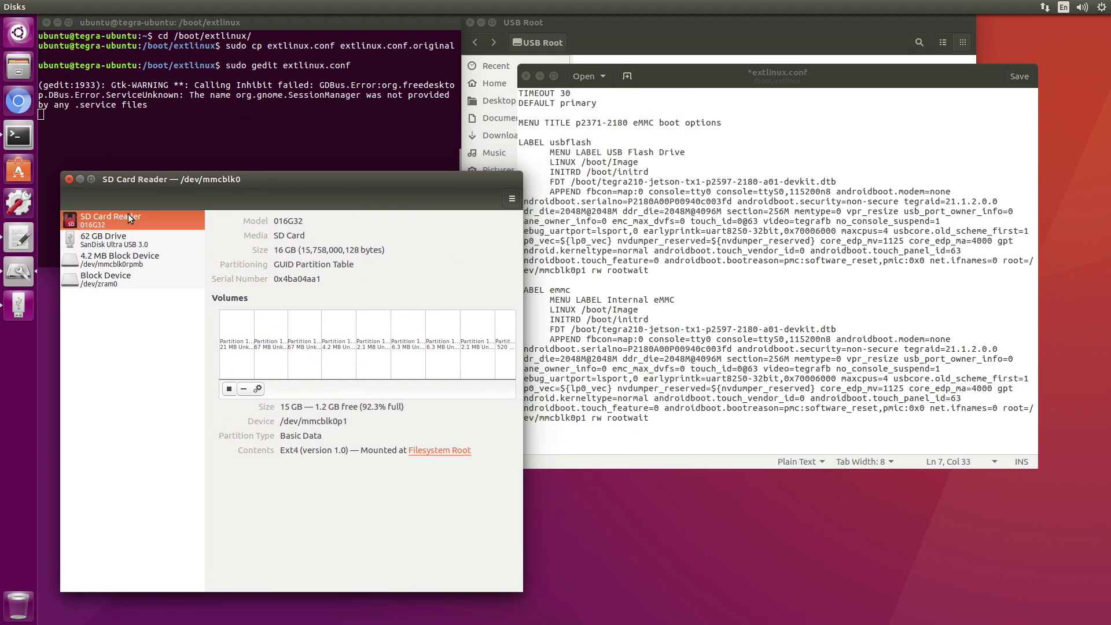
left_click(113, 242)
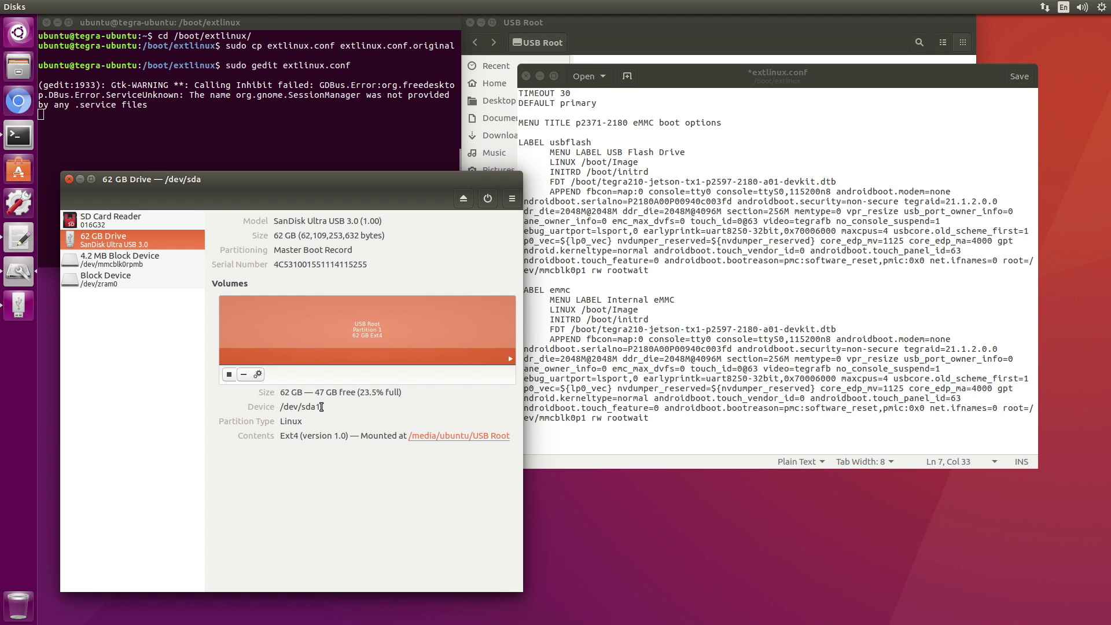
left_click_drag(319, 406, 280, 409)
right_click(292, 402)
left_click(316, 429)
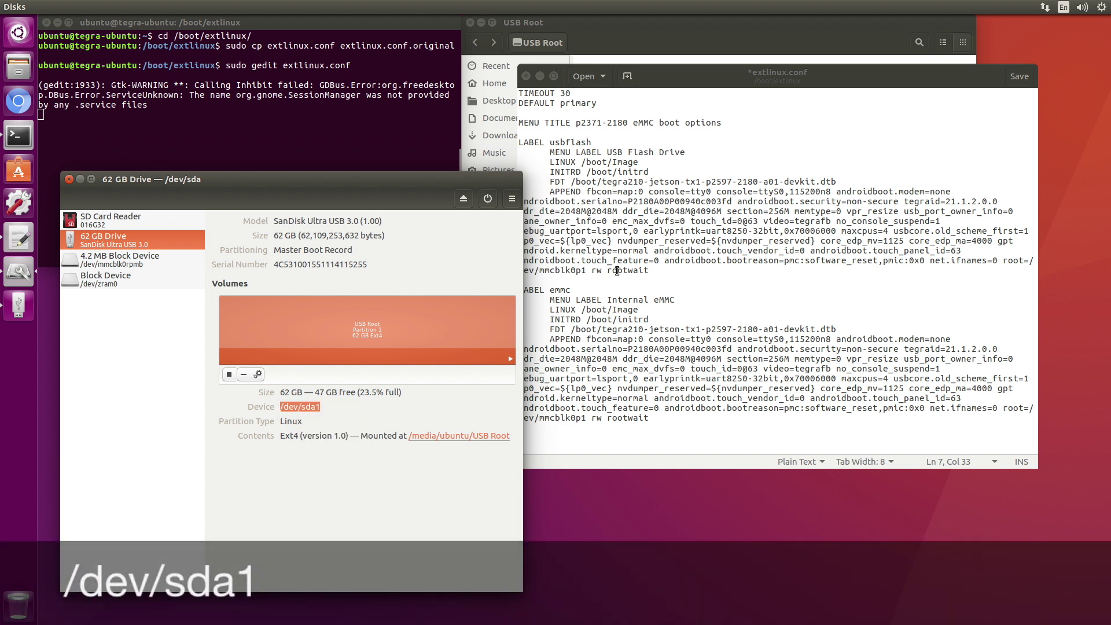
left_click(613, 280)
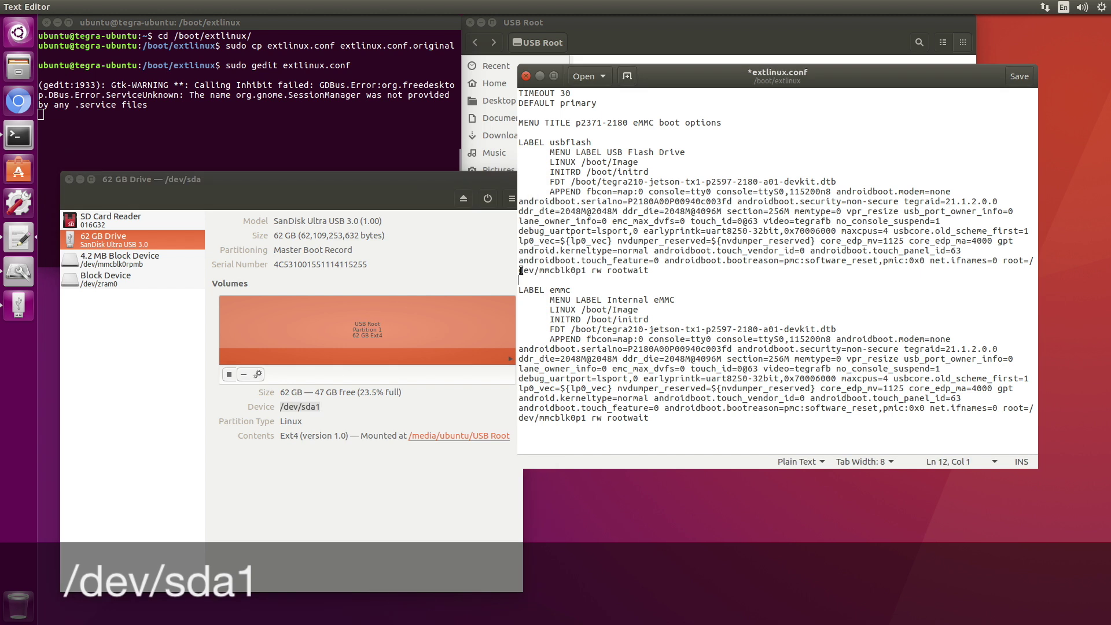
- Change the usbflash entry's root device from /dev/mmcblk0p1 to /dev/sda1
left_click_drag(519, 271, 579, 270)
right_click(579, 270)
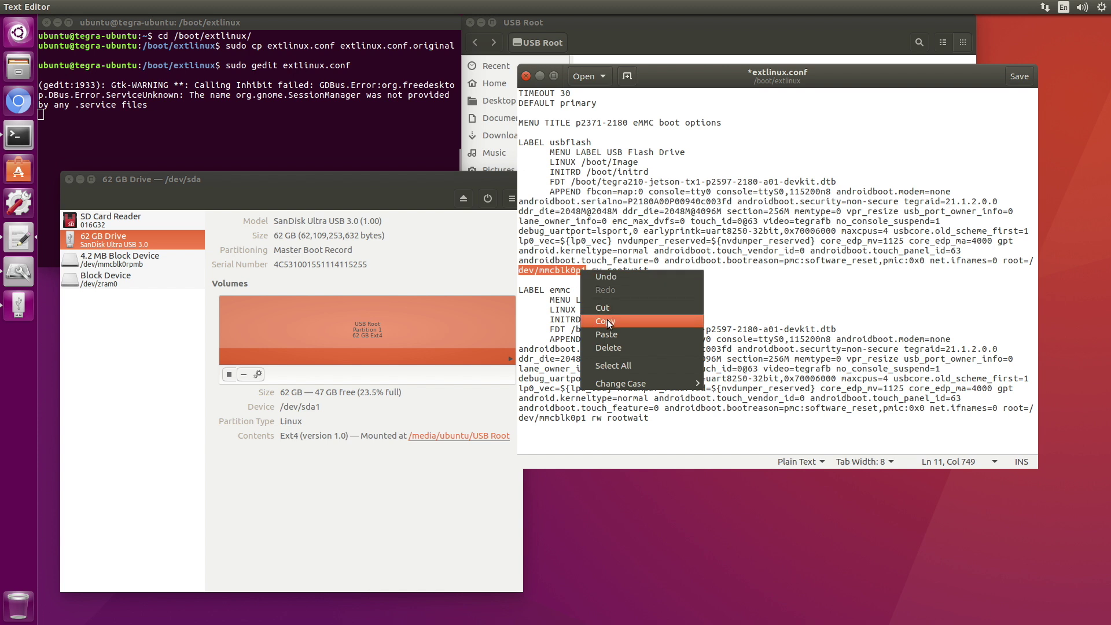
left_click(606, 333)
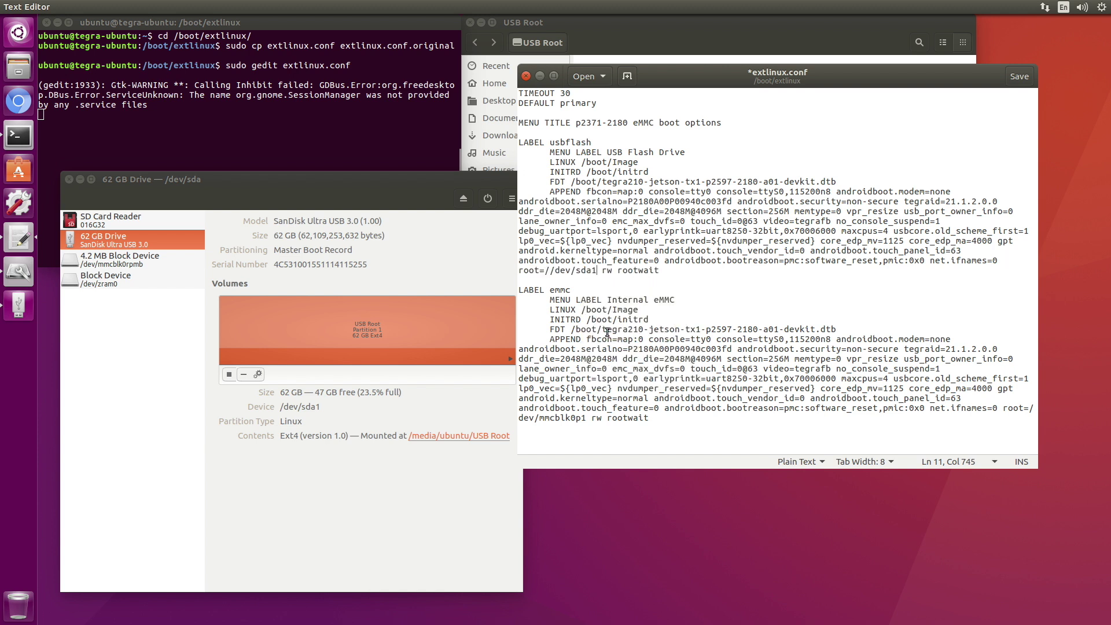
left_click(554, 270)
key("BackSpace")
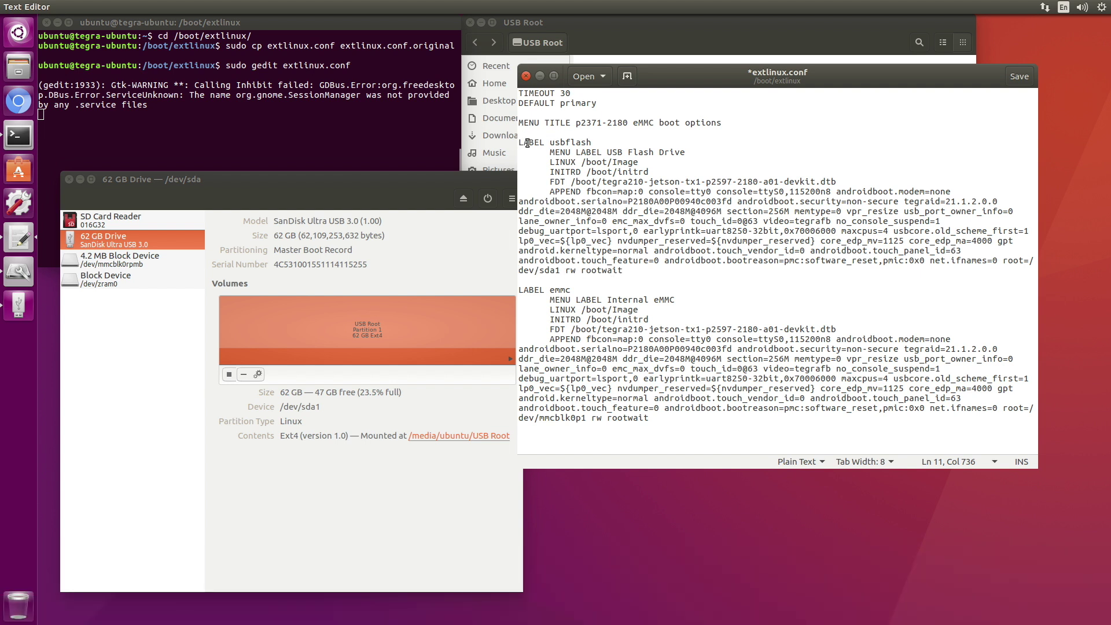
- Replace primary with usbflash on the DEFAULT line
double_click(566, 143)
right_click(567, 145)
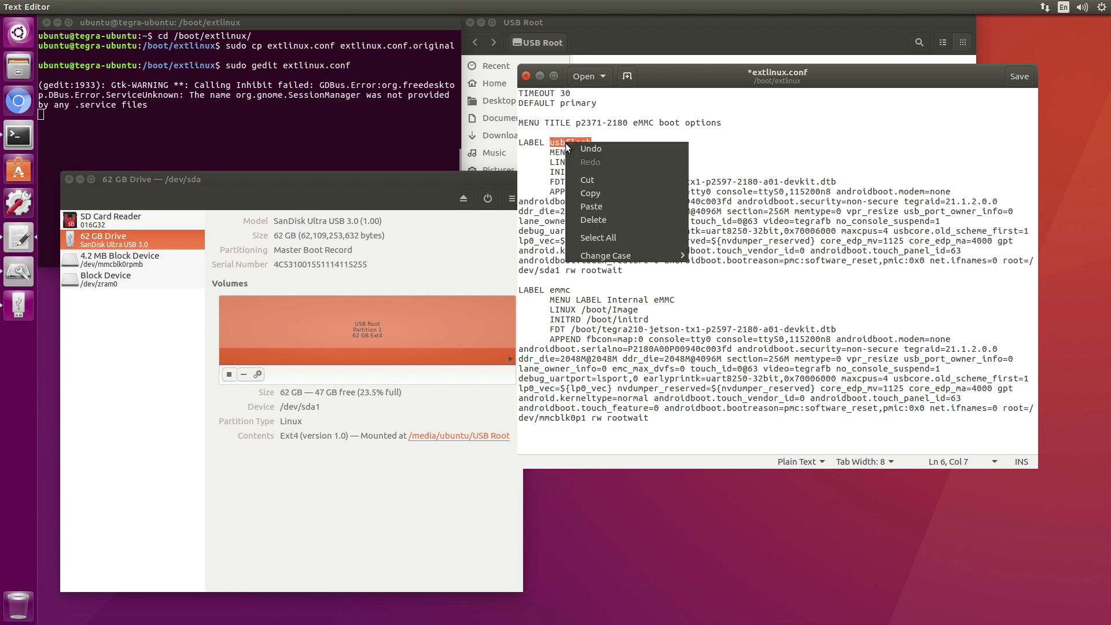
left_click(590, 193)
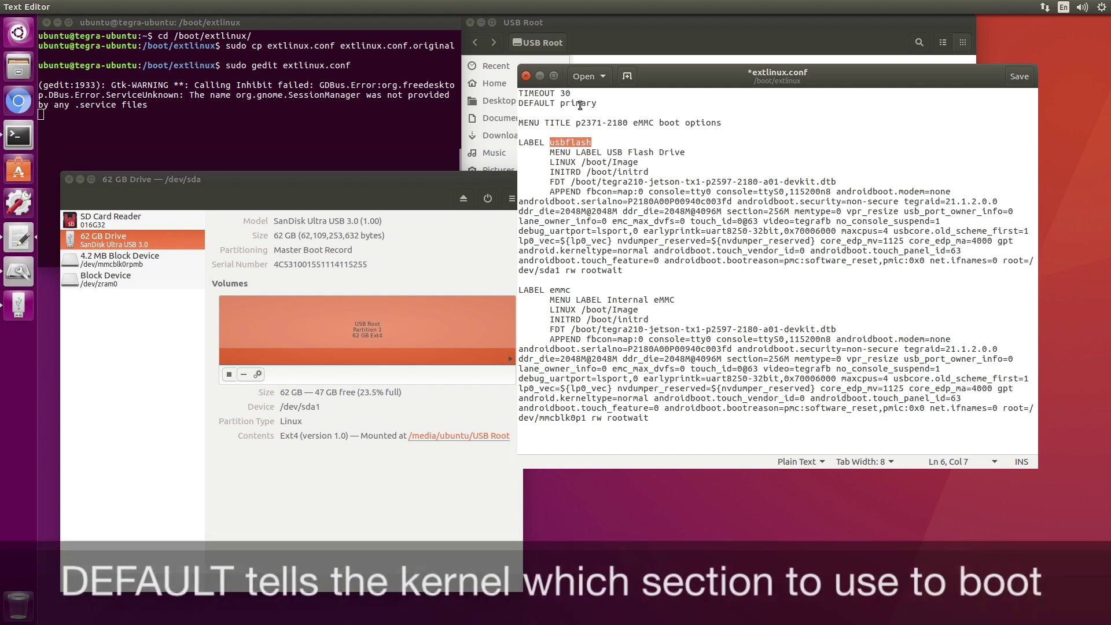
double_click(579, 104)
right_click(580, 104)
left_click(606, 168)
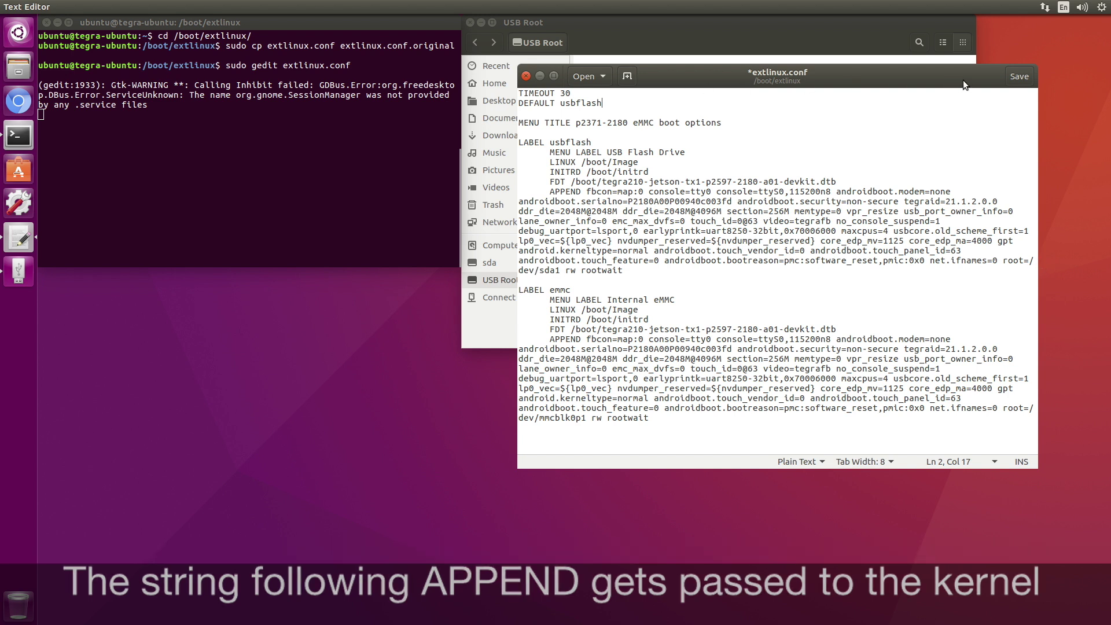
- Save extlinux.conf, close gedit and restart the system from the power menu
left_click(1020, 77)
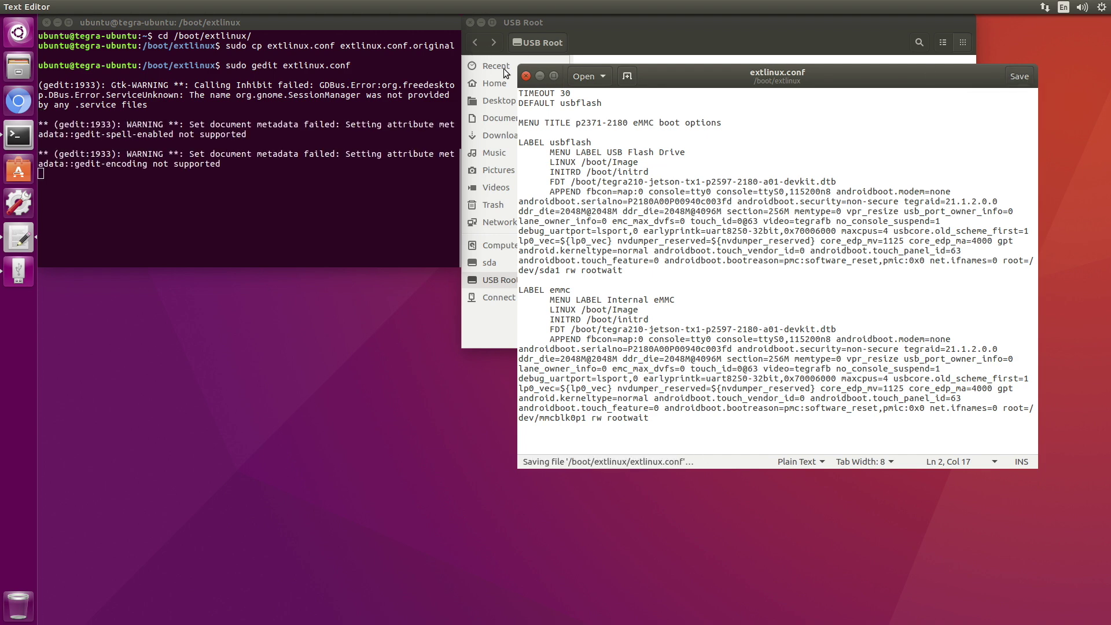
left_click(526, 76)
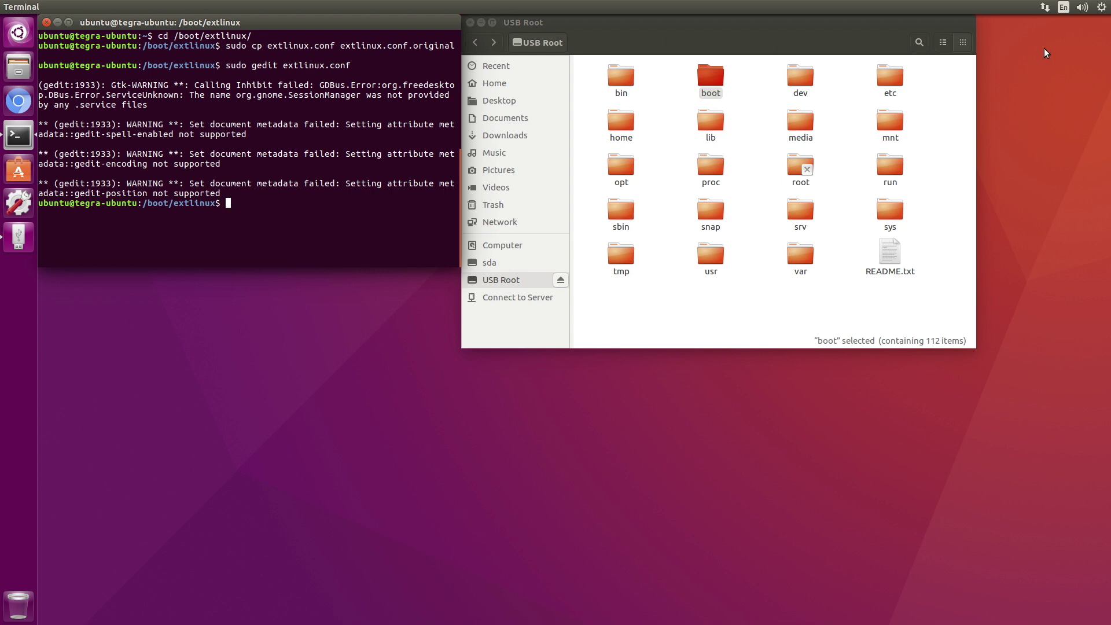
left_click(1102, 8)
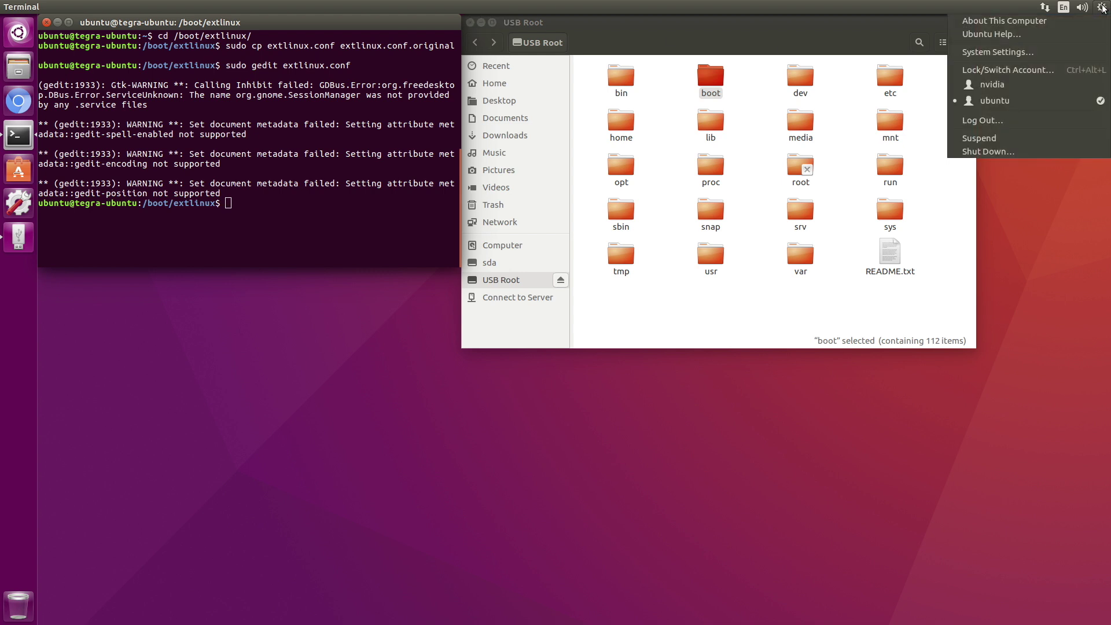
left_click(1002, 147)
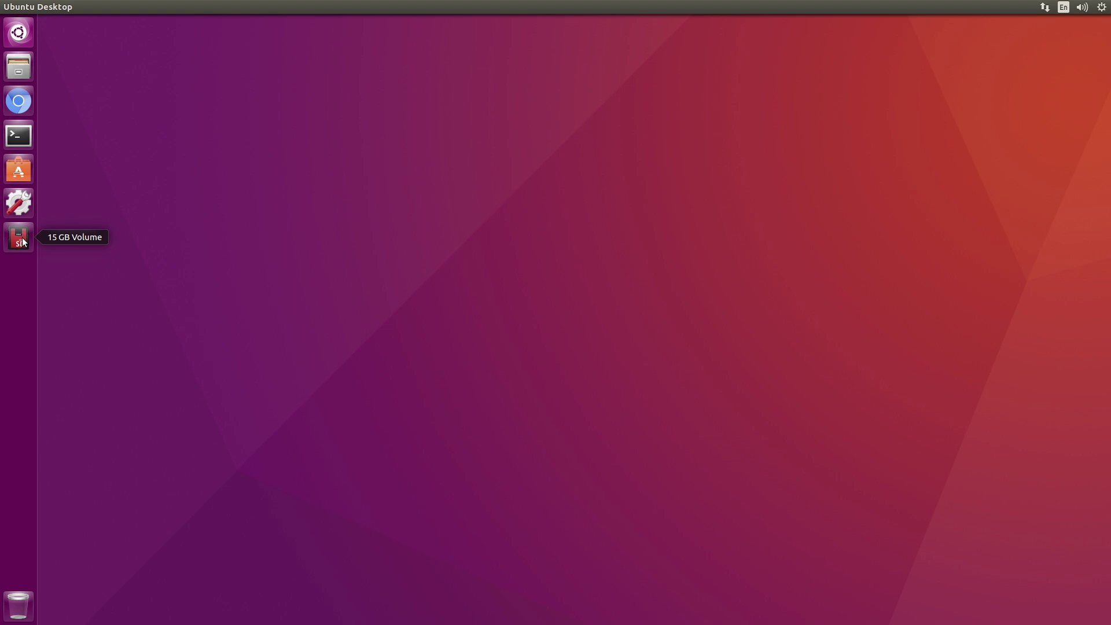
- Check the root folder's properties in Files: ext3/ext4, 61.0 GB capacity, 44.4 GB free
left_click(19, 68)
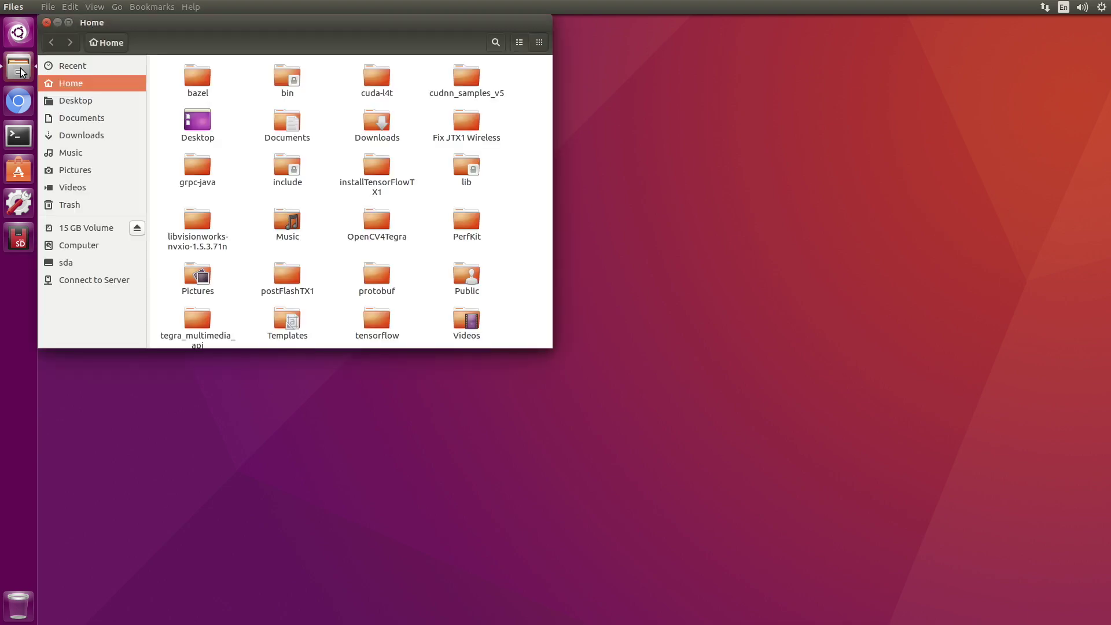
left_click_drag(134, 22, 222, 44)
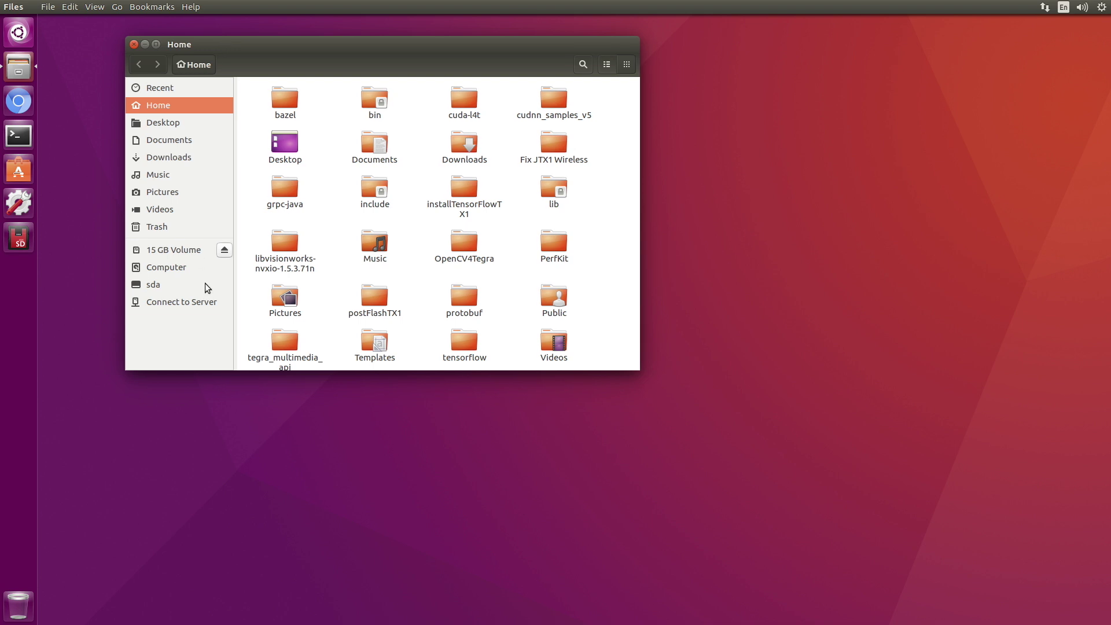
left_click(176, 267)
right_click(177, 269)
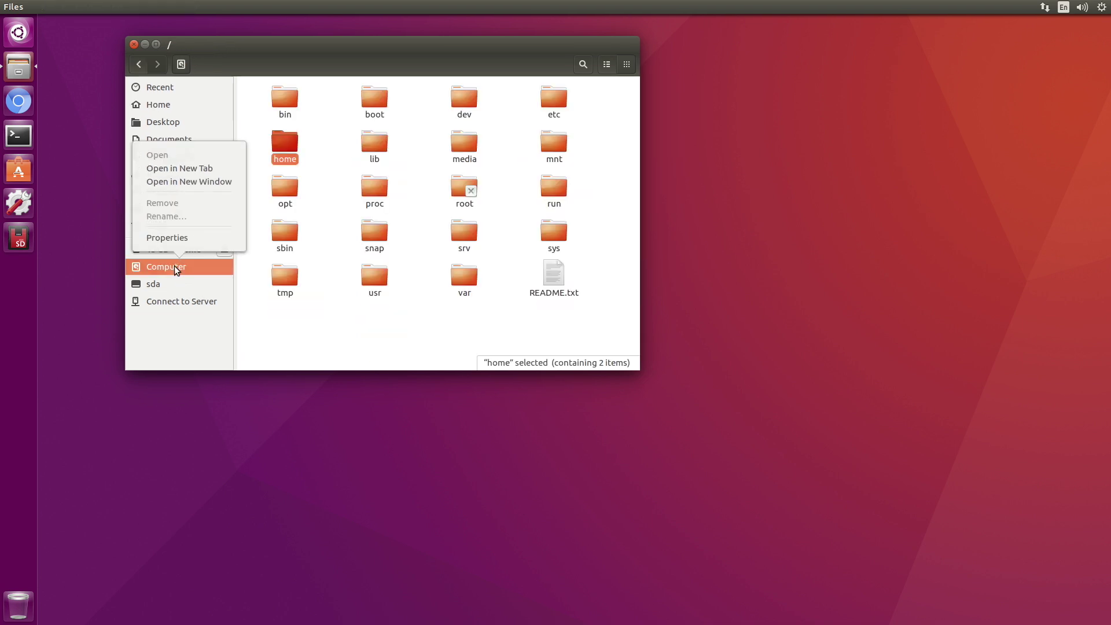
left_click(181, 238)
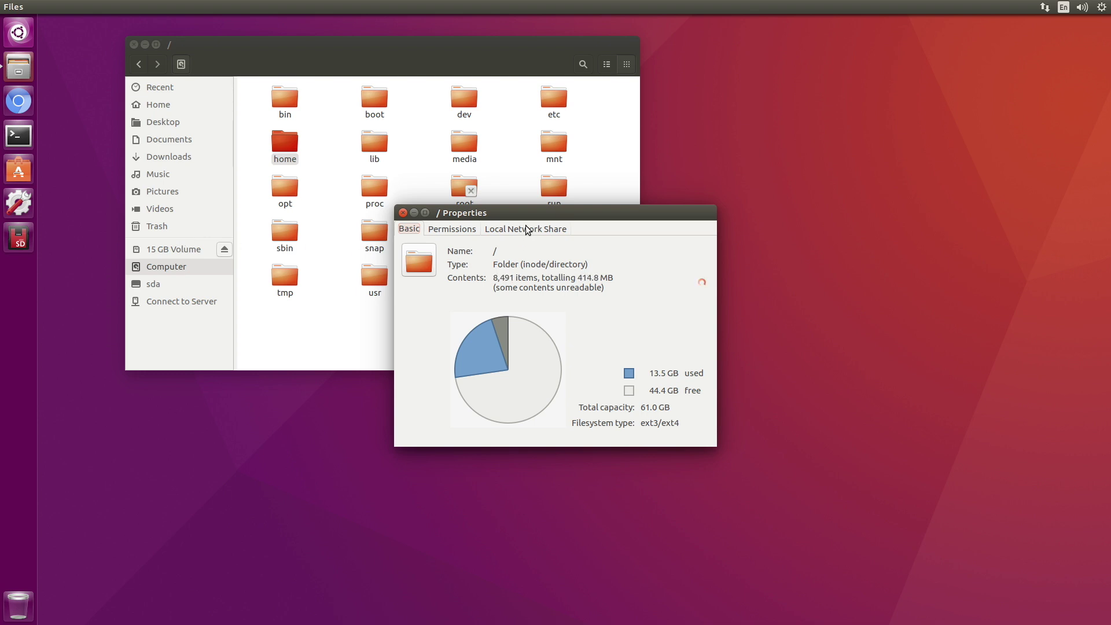
left_click_drag(526, 209, 559, 123)
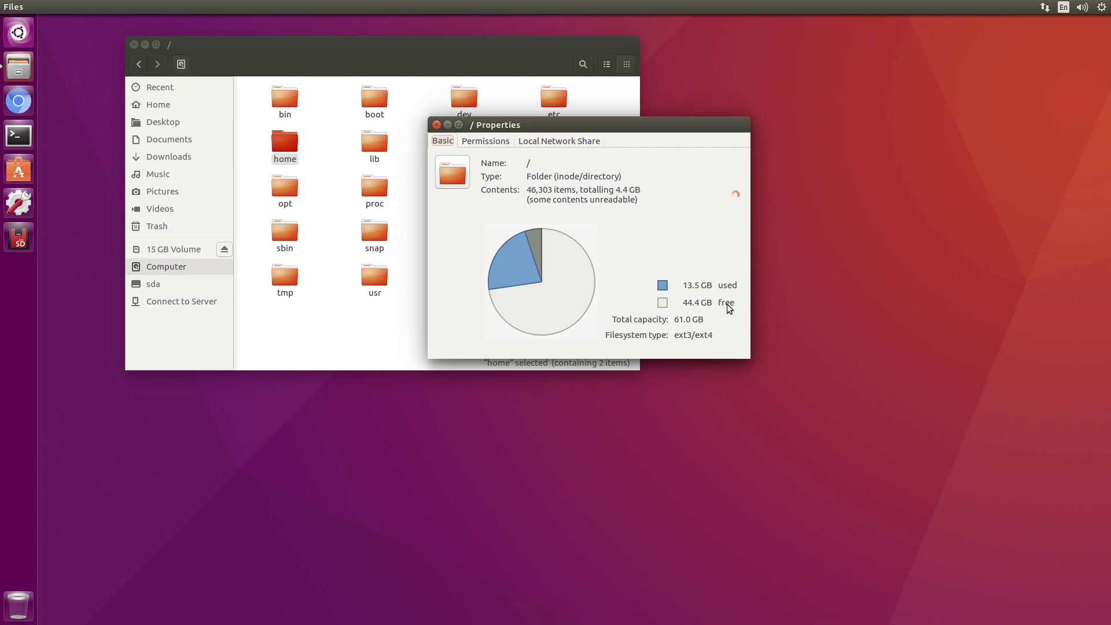
left_click(436, 126)
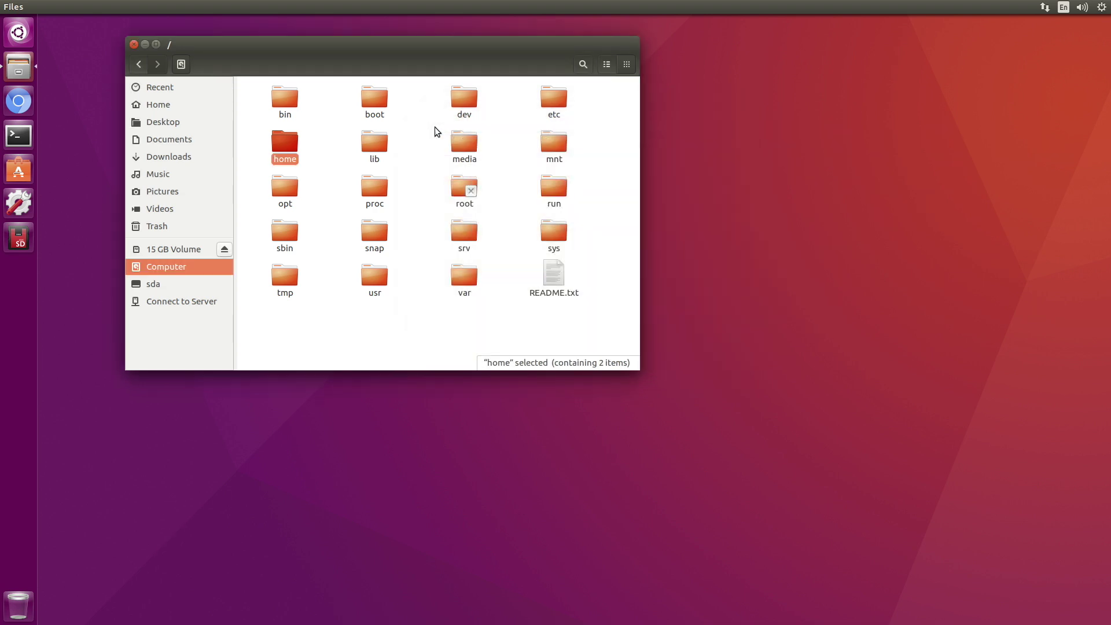
- Start Chromium and unlock the login keyring with the account password
left_click(18, 102)
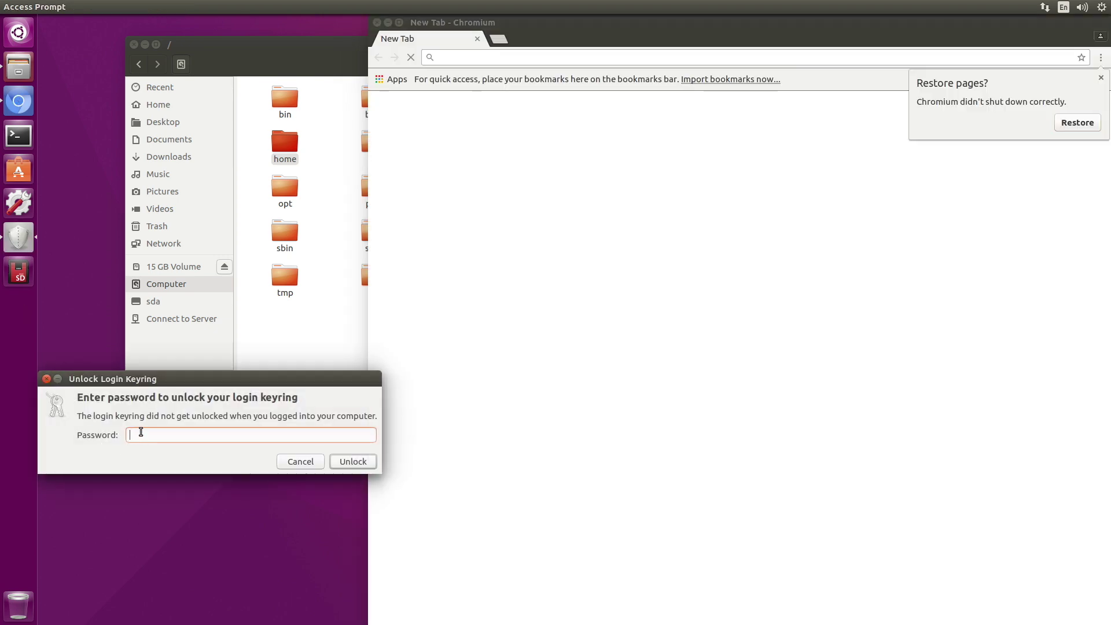
type("••••")
key("Return")
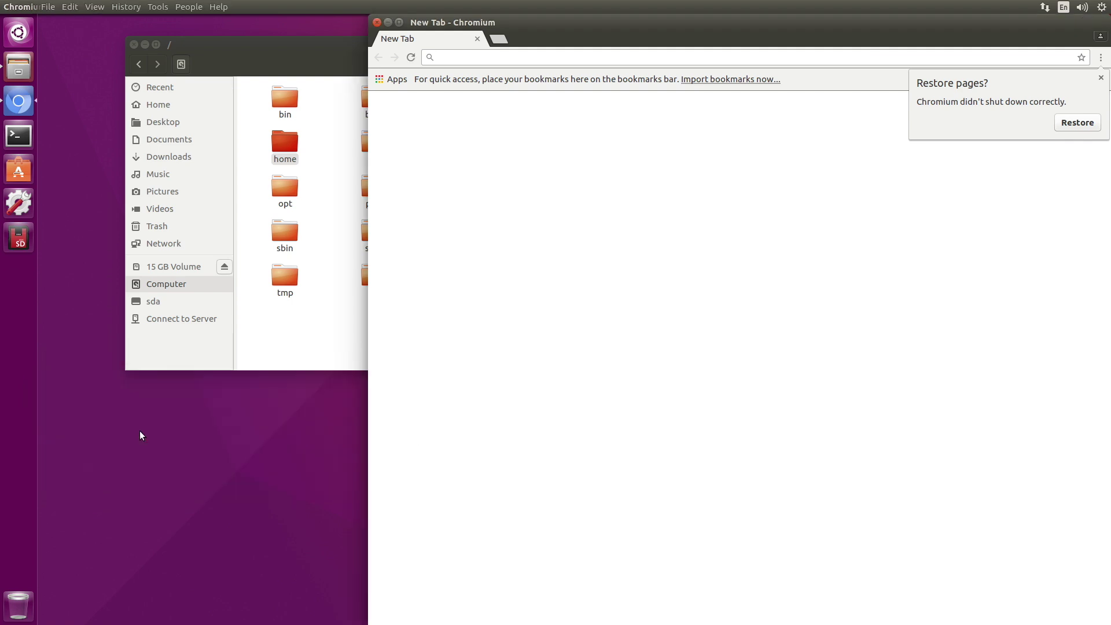
- Restore the previous browser session, then go from the Boot from SD Card thread to the Jetson TX1 forum board
left_click(1073, 124)
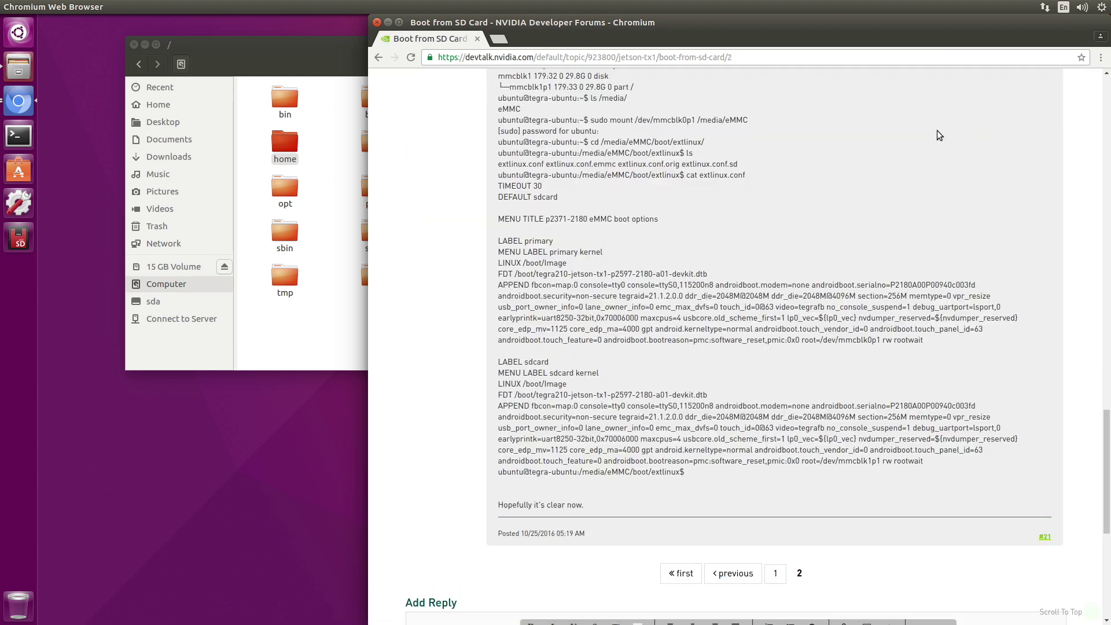
scroll(936, 130, "up", 15)
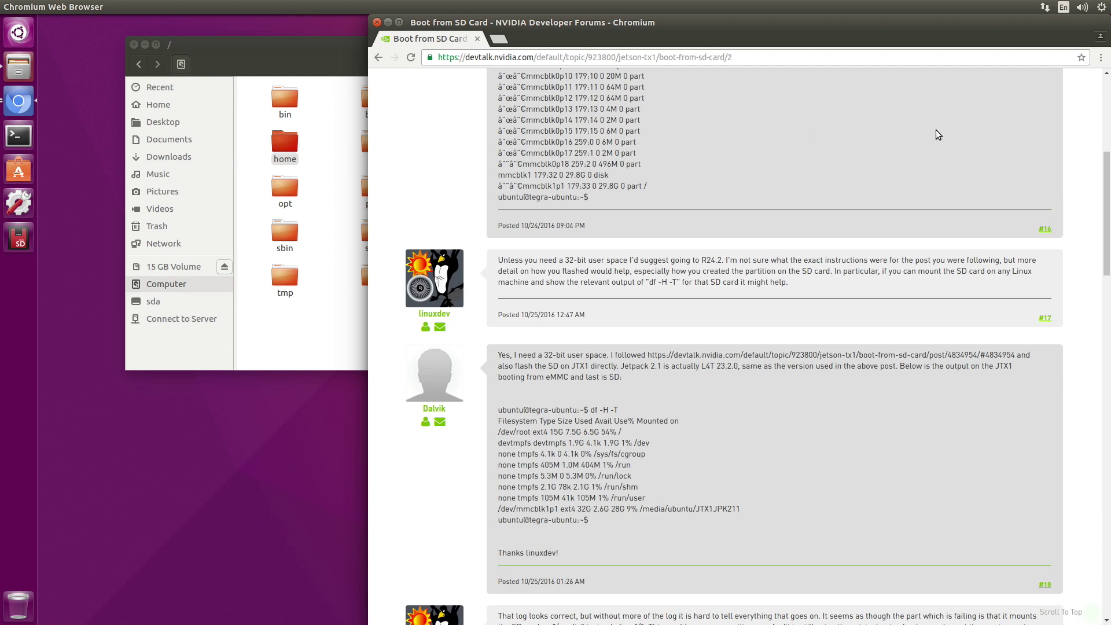
scroll(937, 134, "up", 2)
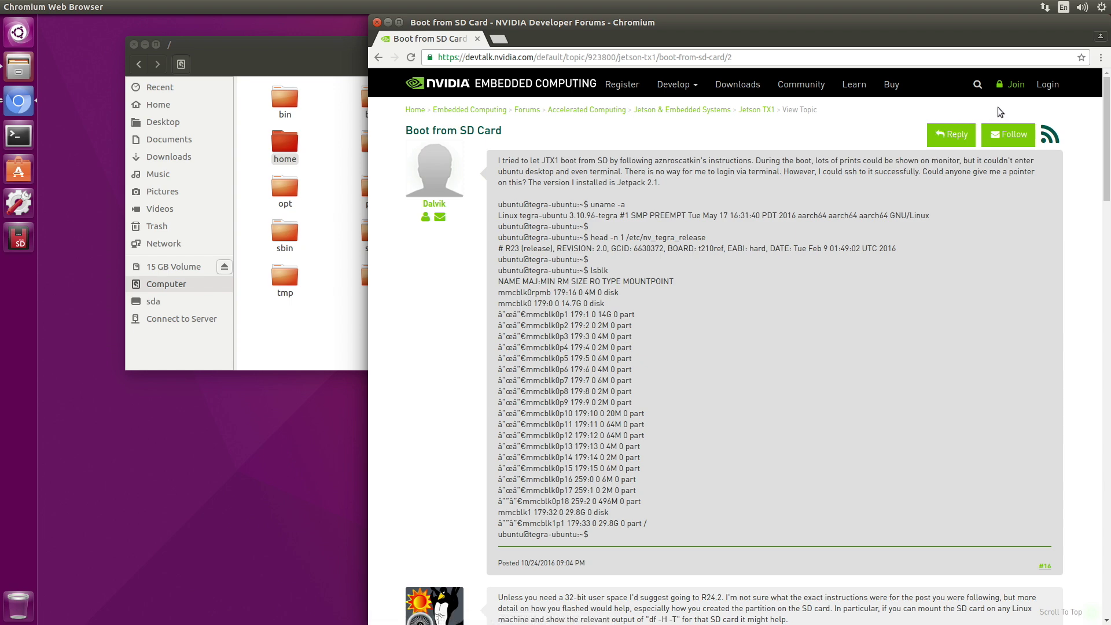
left_click(751, 112)
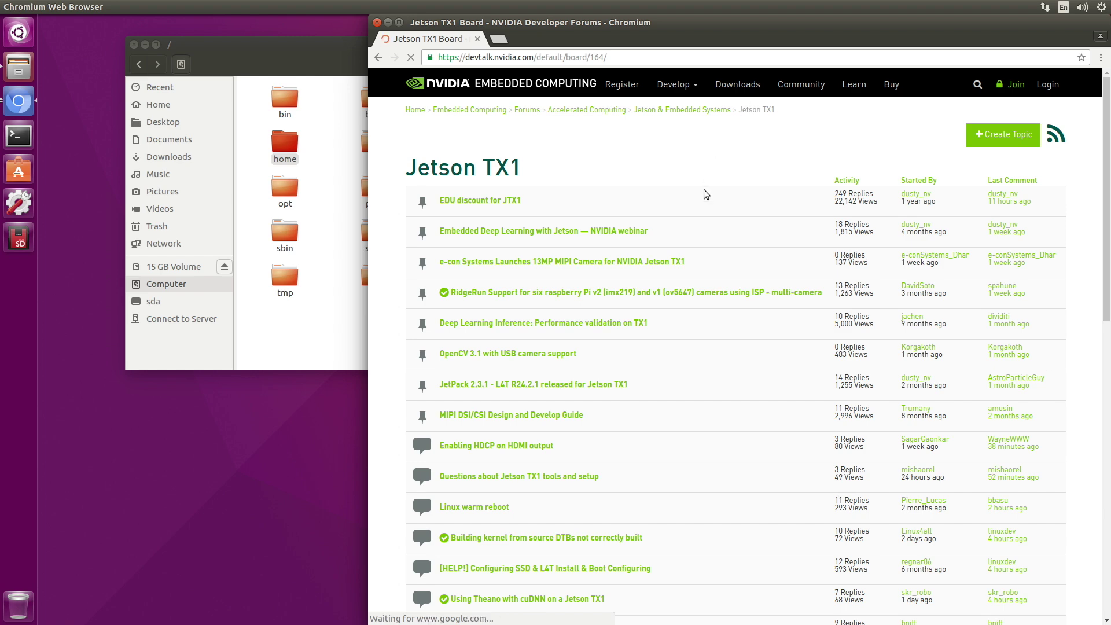
scroll(703, 189, "down", 5)
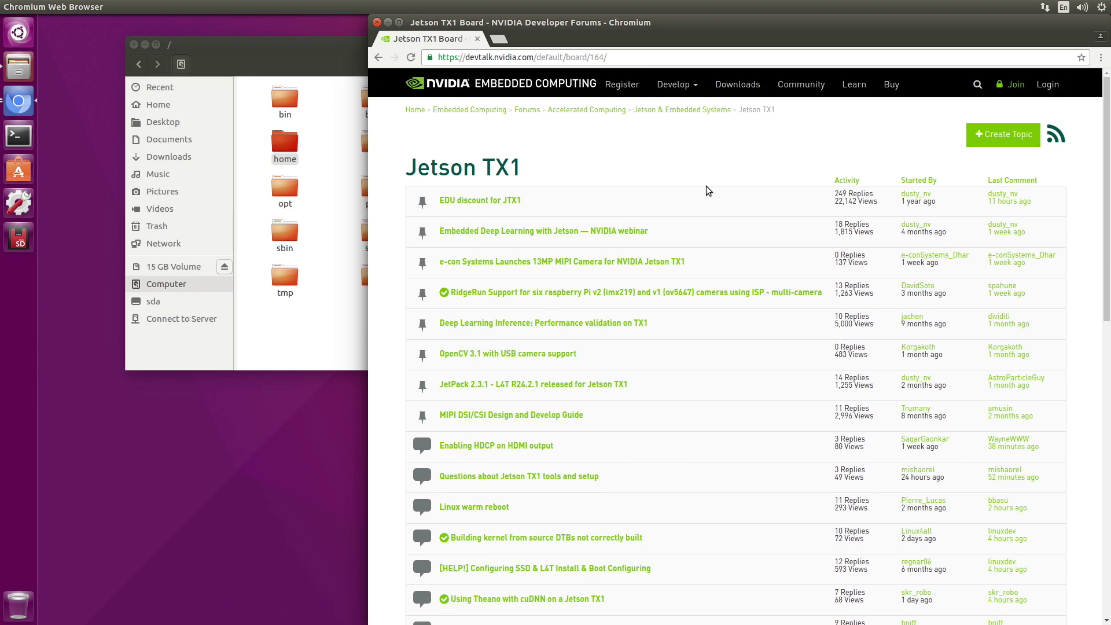